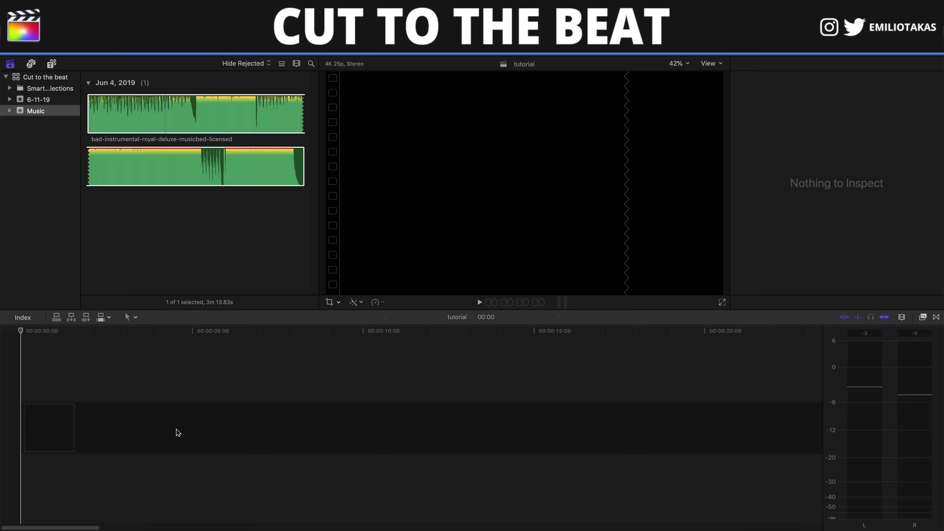
# Step: Drop the song into the storyline and lift it from the storyline beneath a gap
pyautogui.moveTo(169, 158); pyautogui.dragTo(60, 430)
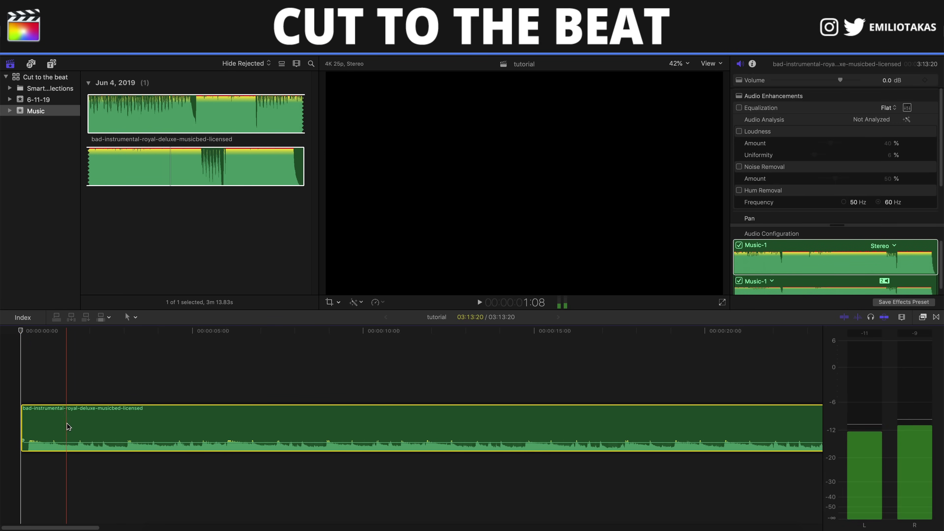
pyautogui.rightClick(67, 424)
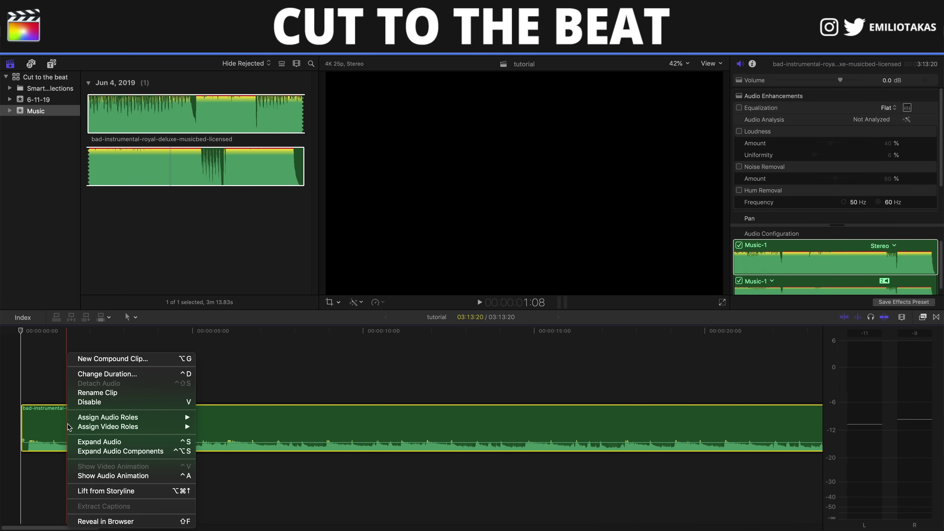
pyautogui.click(118, 494)
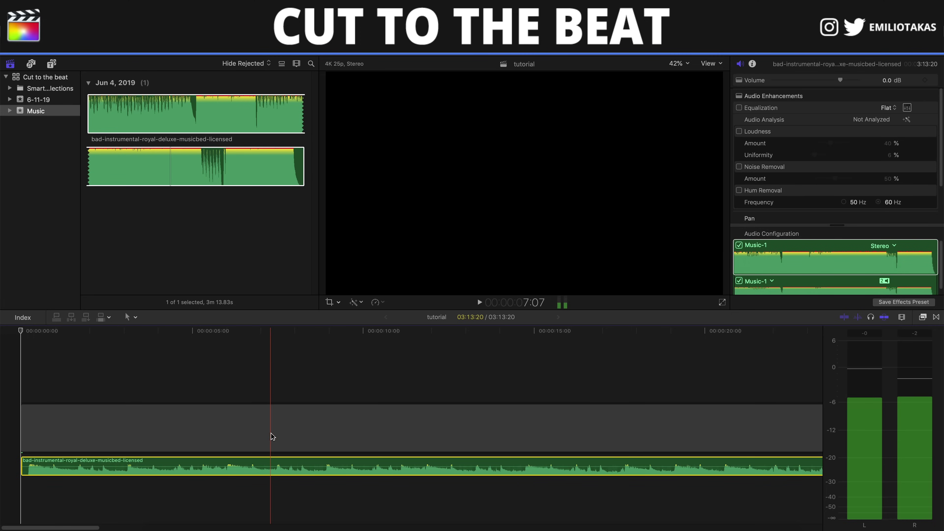
# Step: Delete the song, connect it again from the browser with Q, and select the gap clip
pyautogui.press('Delete')
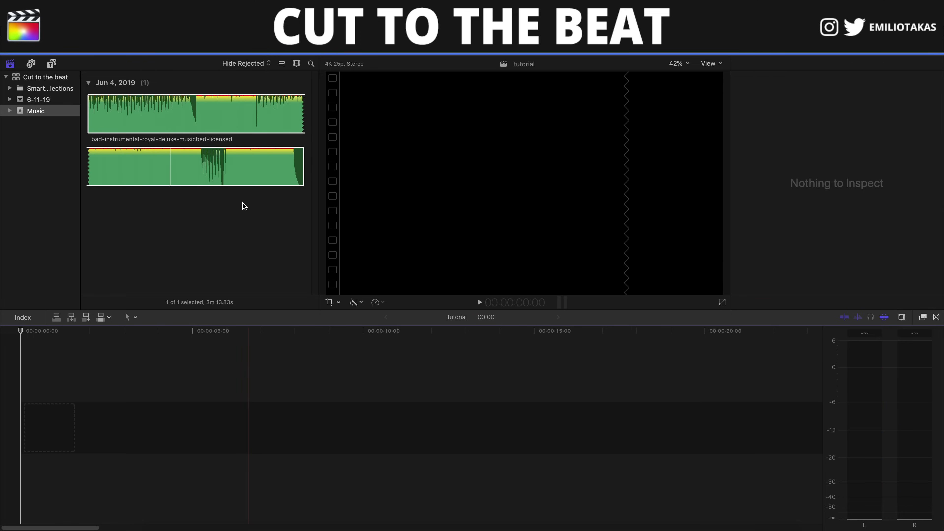
pyautogui.click(231, 125)
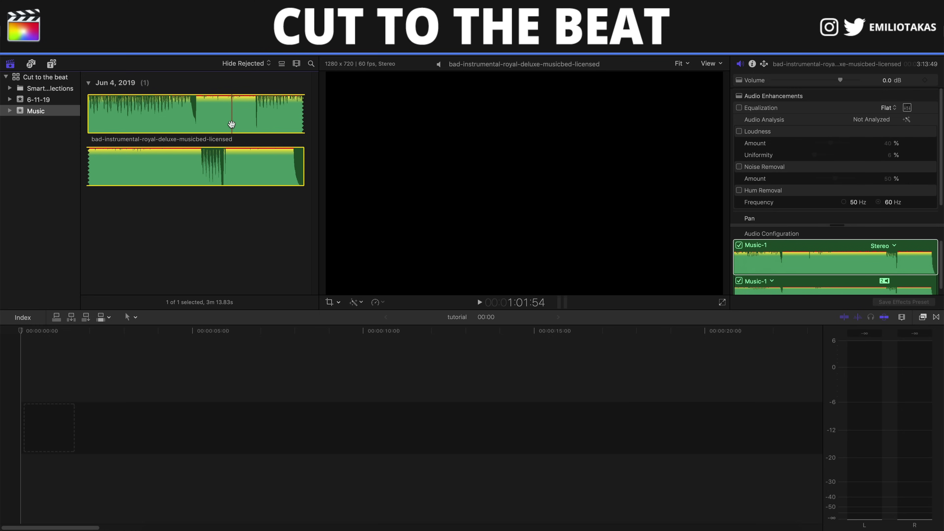
pyautogui.press('q')
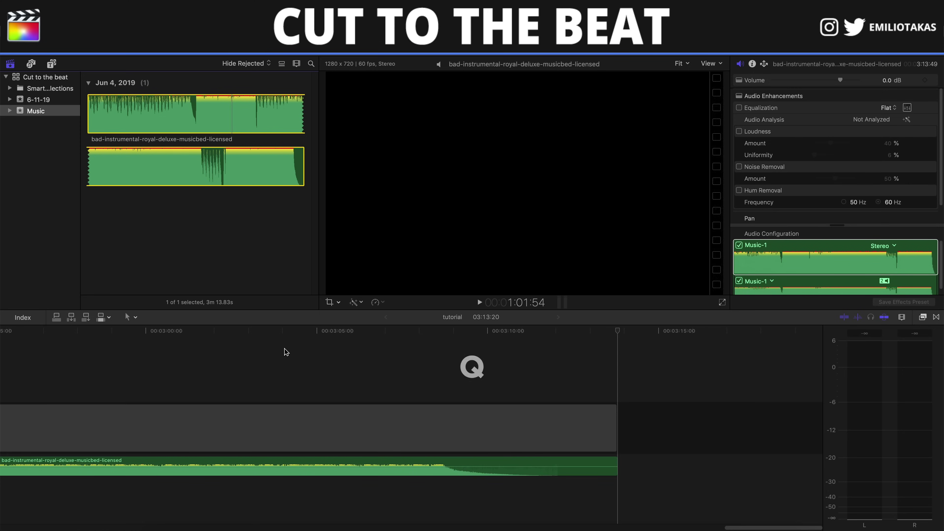
pyautogui.click(283, 352)
pyautogui.click(215, 413)
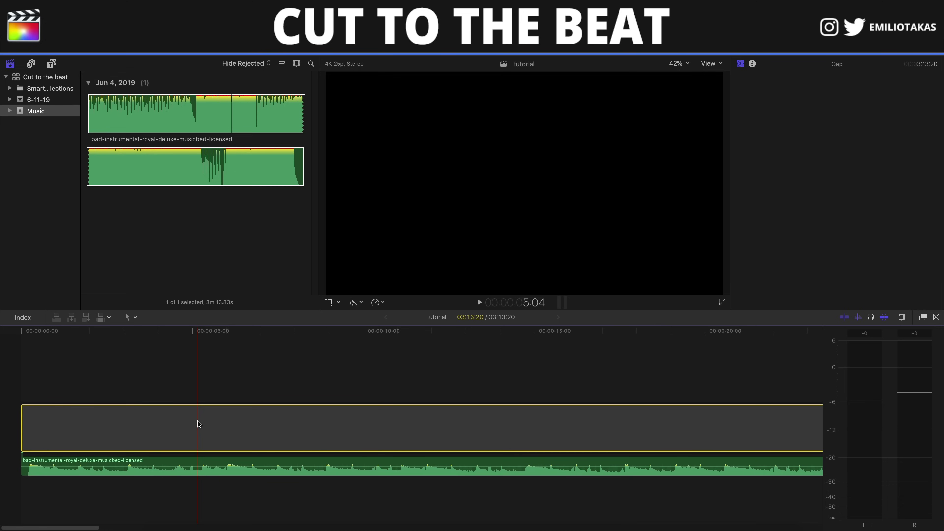
# Step: Switch clip appearance to the largest waveform display and drag the clip height taller
pyautogui.click(248, 465)
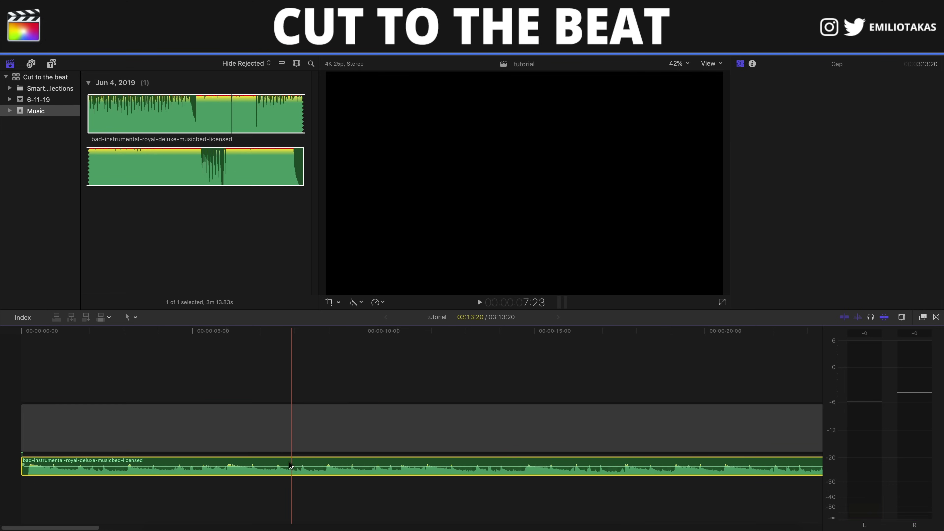
pyautogui.click(903, 318)
pyautogui.click(861, 362)
pyautogui.click(843, 363)
pyautogui.click(881, 362)
pyautogui.click(861, 362)
pyautogui.click(840, 362)
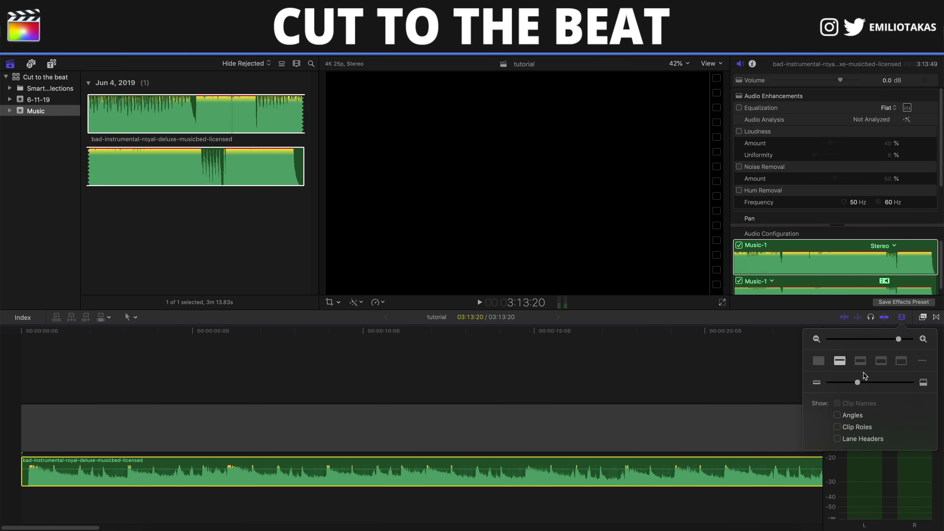
pyautogui.moveTo(858, 382); pyautogui.dragTo(872, 384)
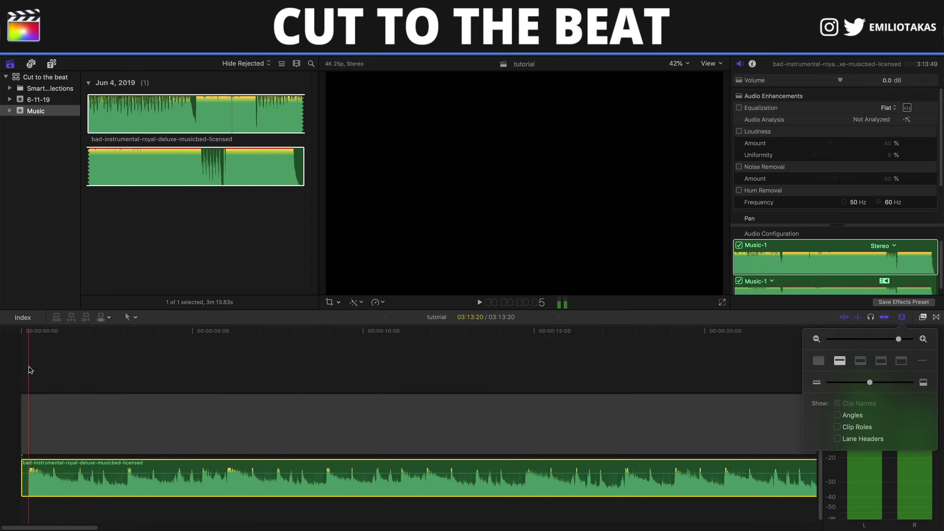
# Step: Play the selected song, add a marker with M on each beat, then show the 6-11-19 event
pyautogui.click(26, 417)
pyautogui.click(54, 483)
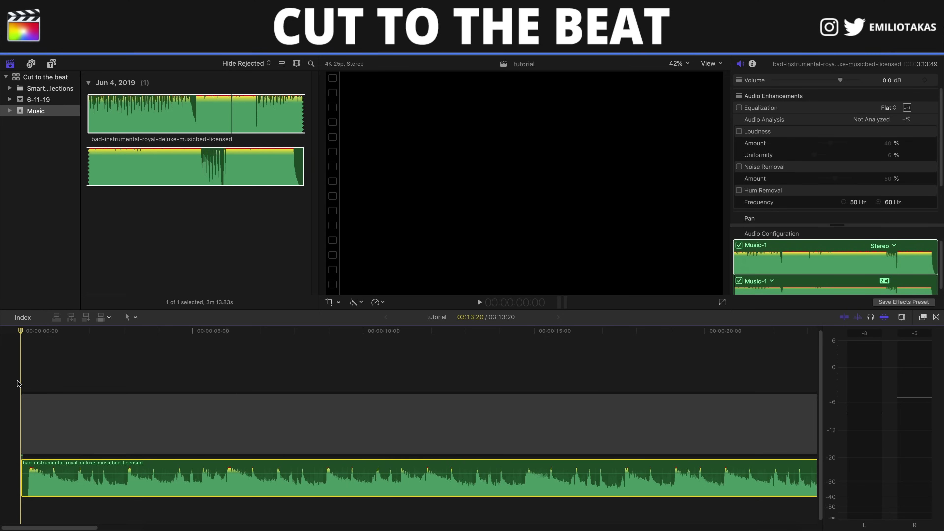
pyautogui.press('space')
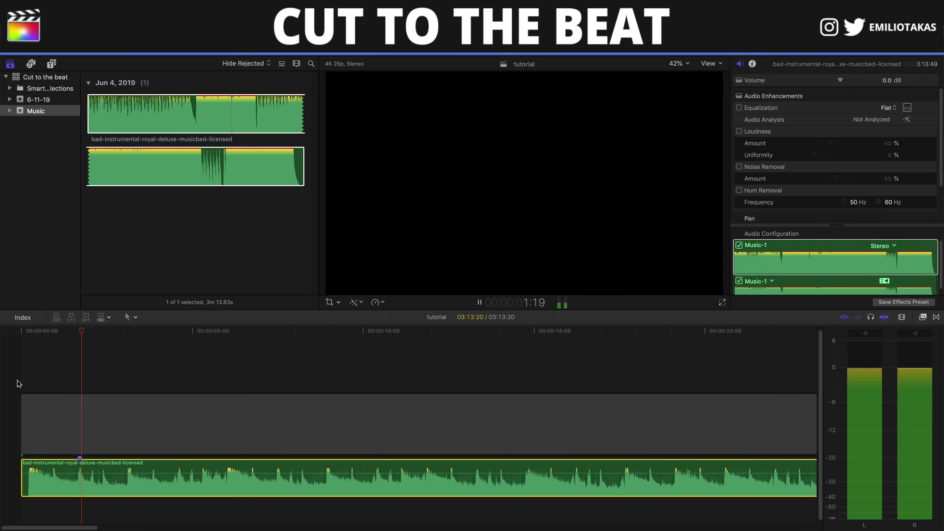
pyautogui.press('m')
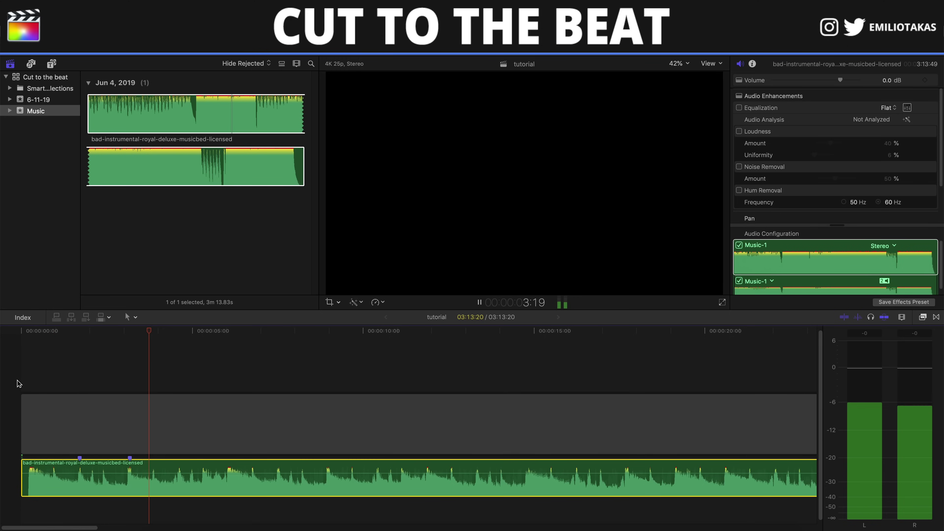
pyautogui.press('m')
pyautogui.press('m')
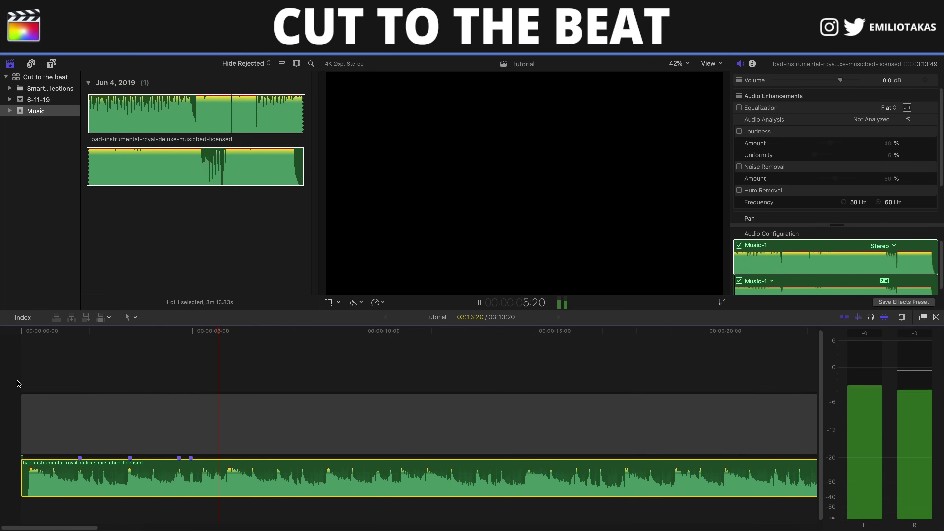
pyautogui.press('m')
pyautogui.press('m')
pyautogui.press('m')
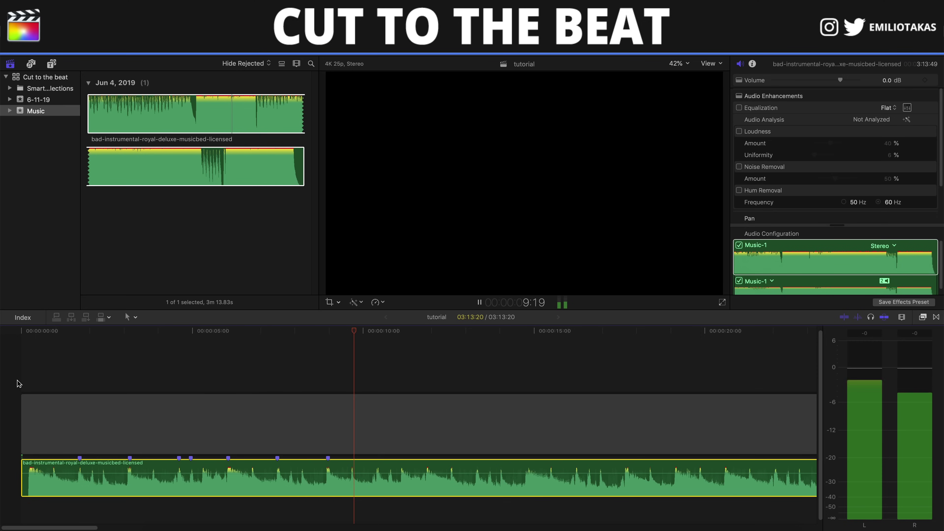
pyautogui.press('m')
pyautogui.press('m')
pyautogui.press('space')
pyautogui.click(38, 100)
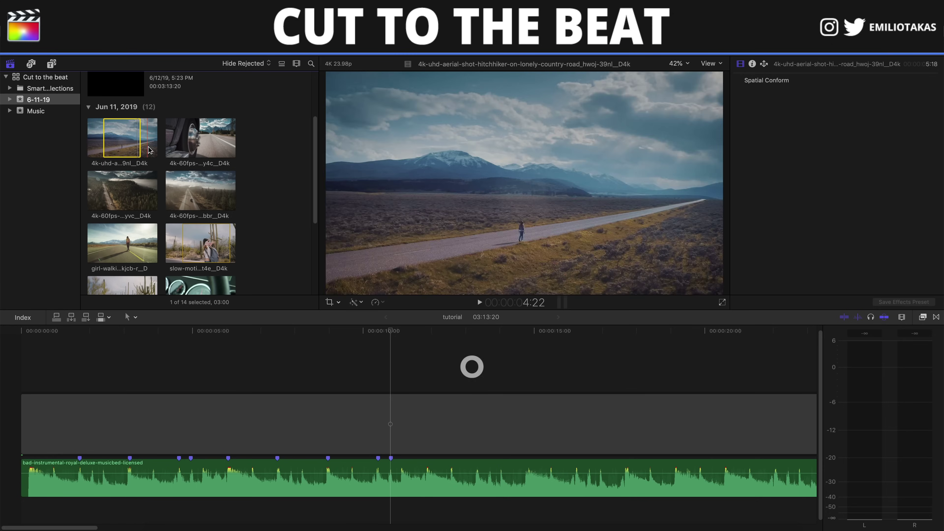
# Step: Extend the hitchhiker clip's range to 03:14, replace the gap from its start, and trim to the first marker
pyautogui.moveTo(140, 146); pyautogui.dragTo(62, 418)
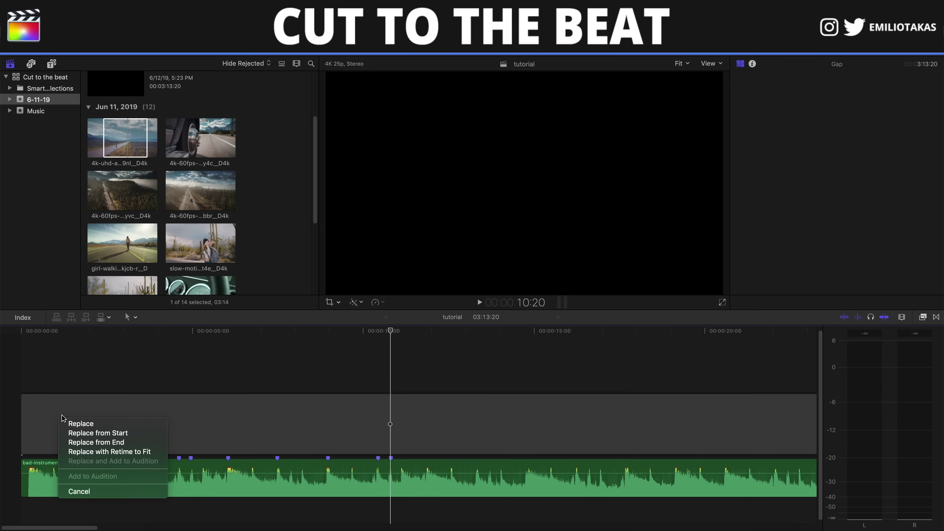
pyautogui.click(86, 434)
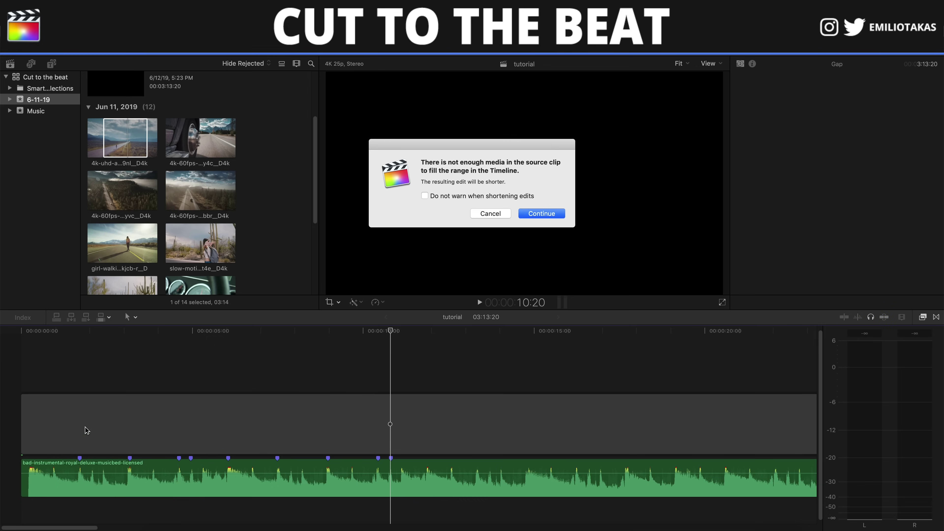
pyautogui.click(548, 215)
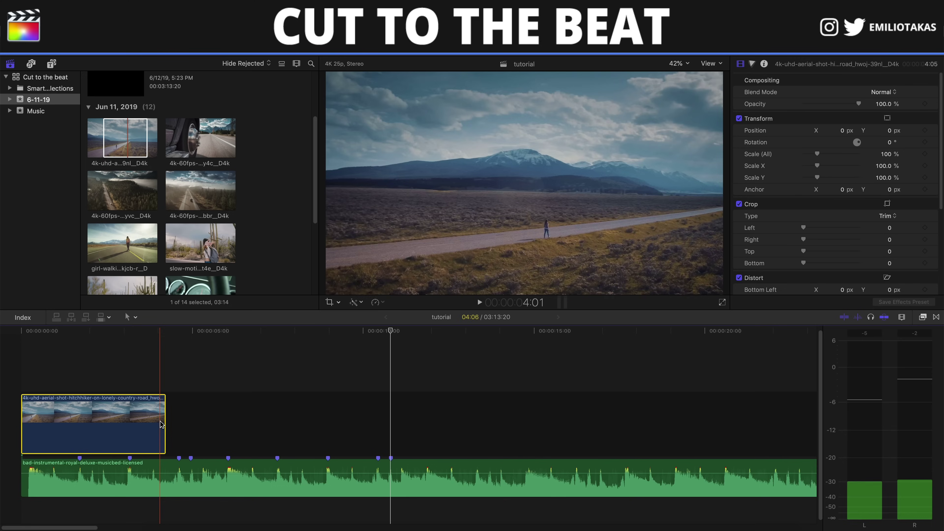
pyautogui.moveTo(164, 415); pyautogui.dragTo(81, 424)
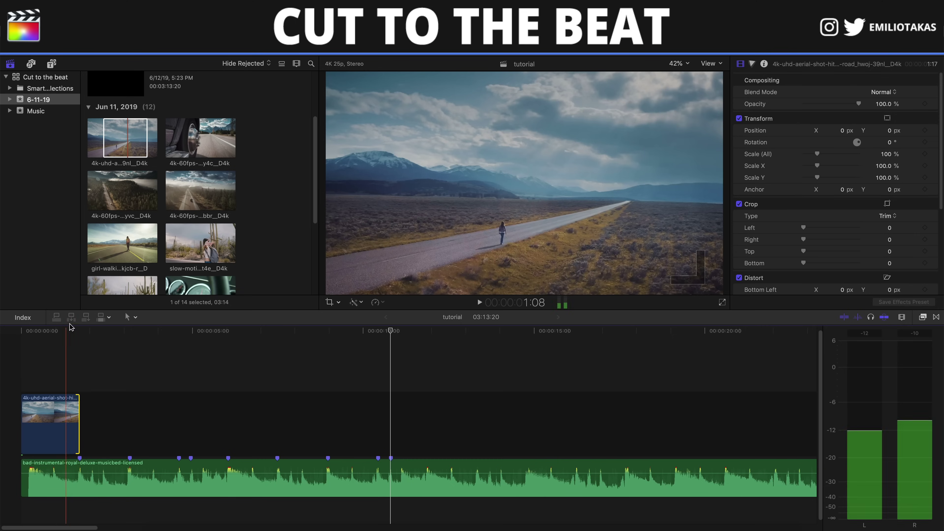
pyautogui.click(126, 210)
# Step: Mark a range on the RV driving clip, place it after the hitchhiker clip, and trim to the next marker
pyautogui.click(180, 150)
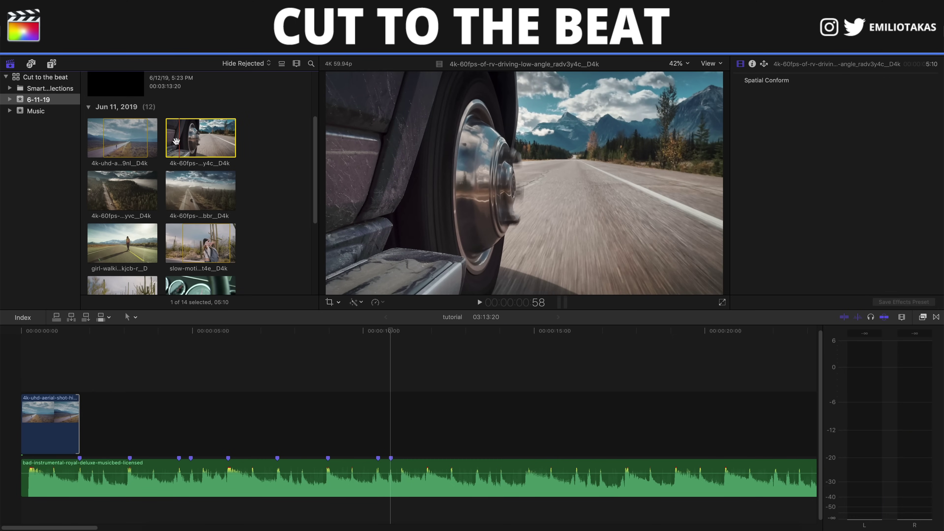
pyautogui.press('i')
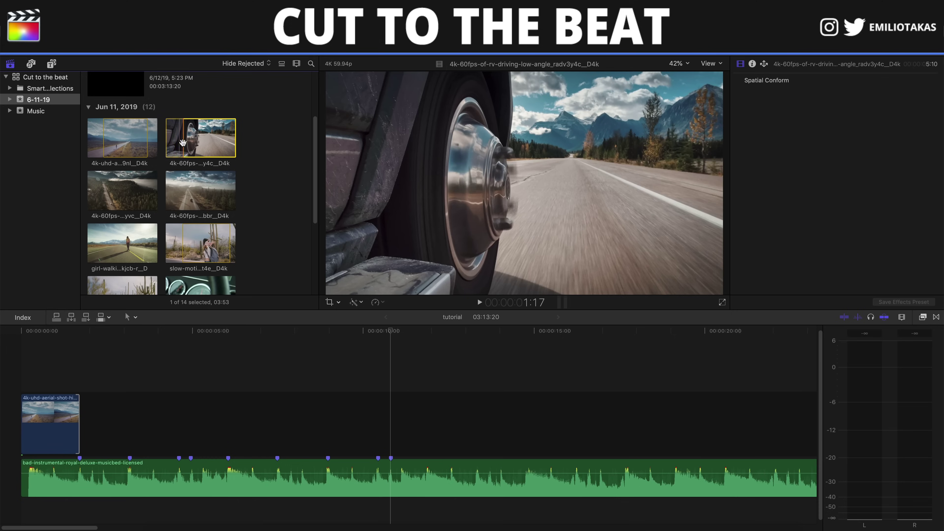
pyautogui.press('o')
pyautogui.moveTo(225, 146); pyautogui.dragTo(91, 416)
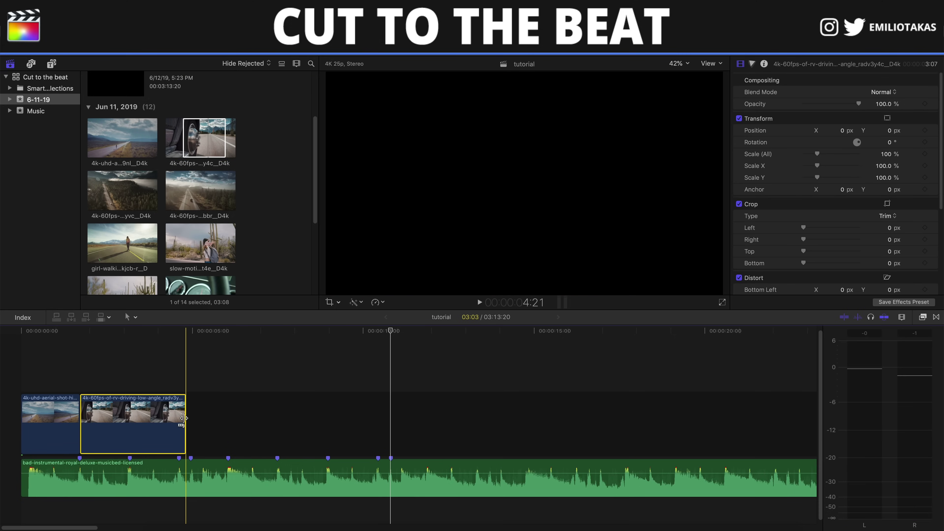
pyautogui.moveTo(183, 418); pyautogui.dragTo(130, 419)
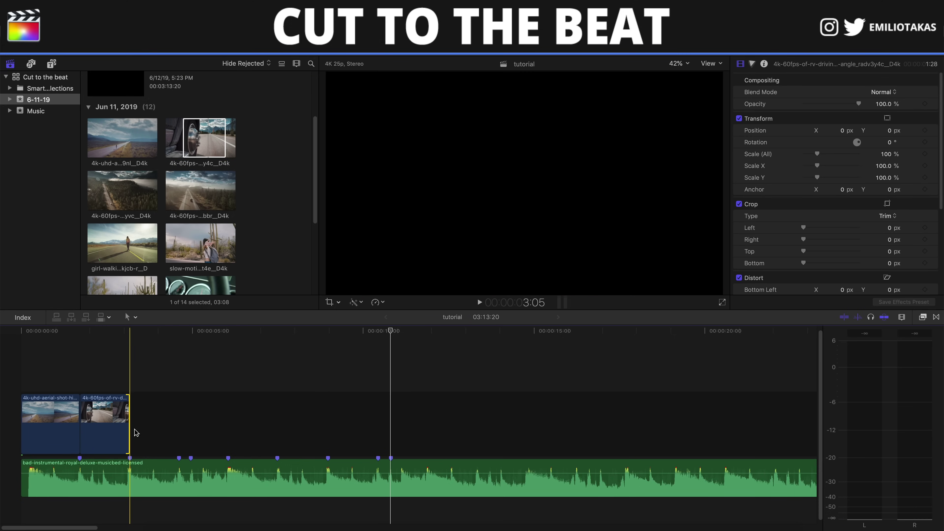
# Step: Append more aerial road-trip clips with E along the beat markers, then play and stop the sequence
pyautogui.click(156, 212)
pyautogui.click(132, 416)
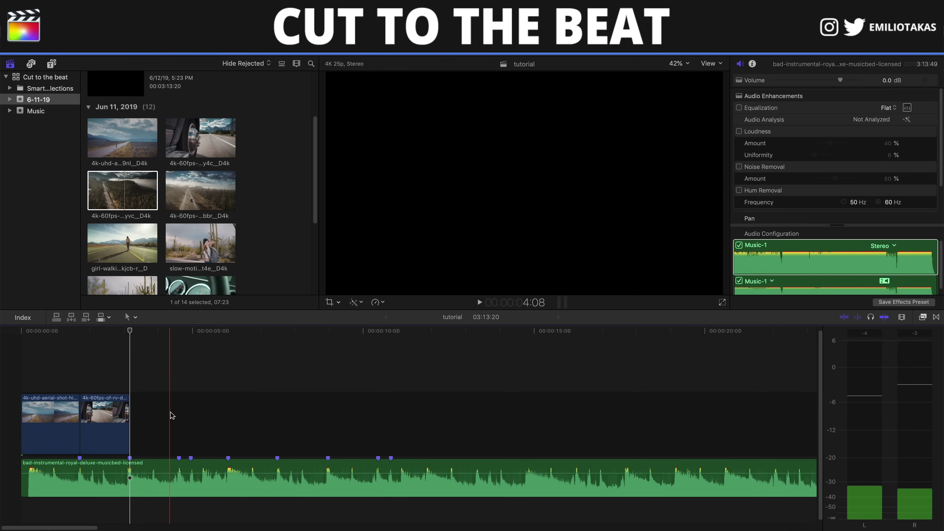
pyautogui.press('e')
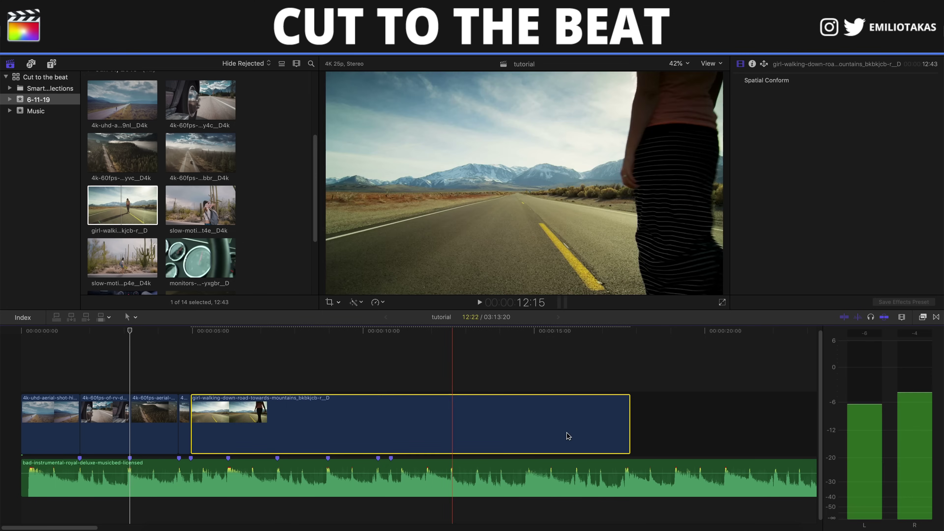
pyautogui.press('e')
pyautogui.press('e')
pyautogui.press('e')
pyautogui.press('e')
pyautogui.press('Home')
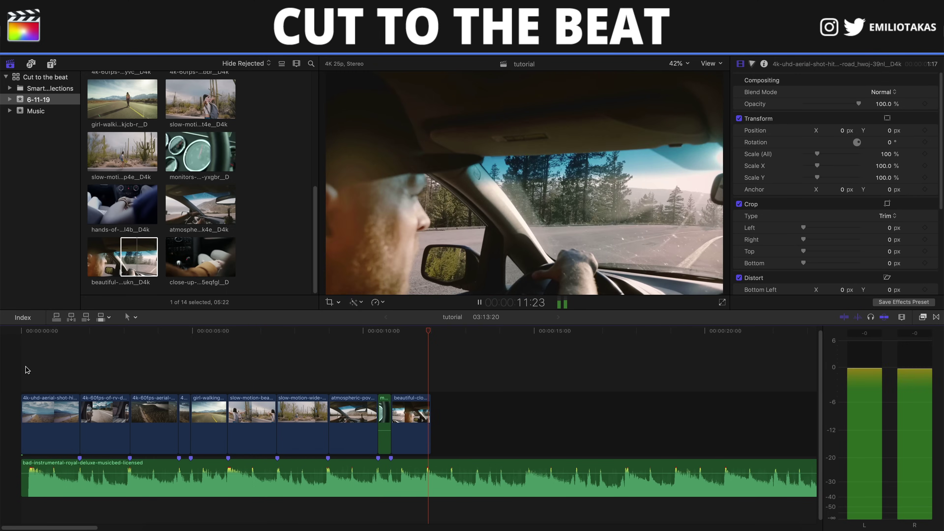
pyautogui.press('space')
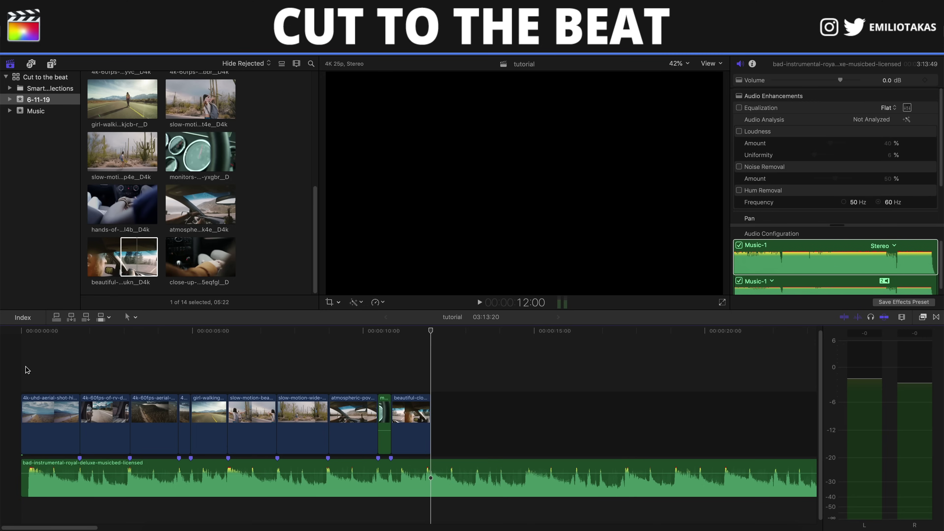
# Step: Clear the timeline, add the music from the Music event, lift it beneath a gap, and select the gap
pyautogui.moveTo(27, 370); pyautogui.dragTo(596, 520)
pyautogui.hotkey('shift', 'BackSpace')
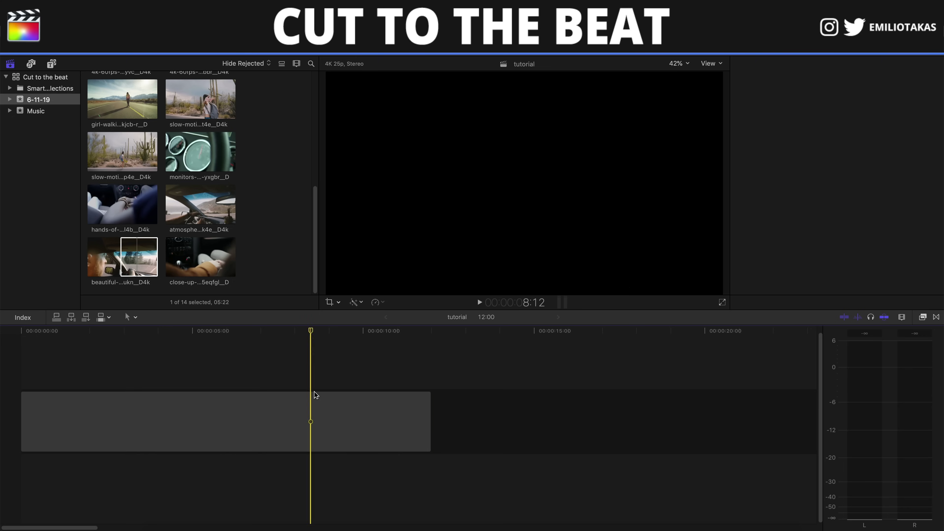
pyautogui.click(315, 409)
pyautogui.press('BackSpace')
pyautogui.click(49, 112)
pyautogui.moveTo(149, 119); pyautogui.dragTo(57, 428)
pyautogui.rightClick(58, 428)
pyautogui.click(130, 492)
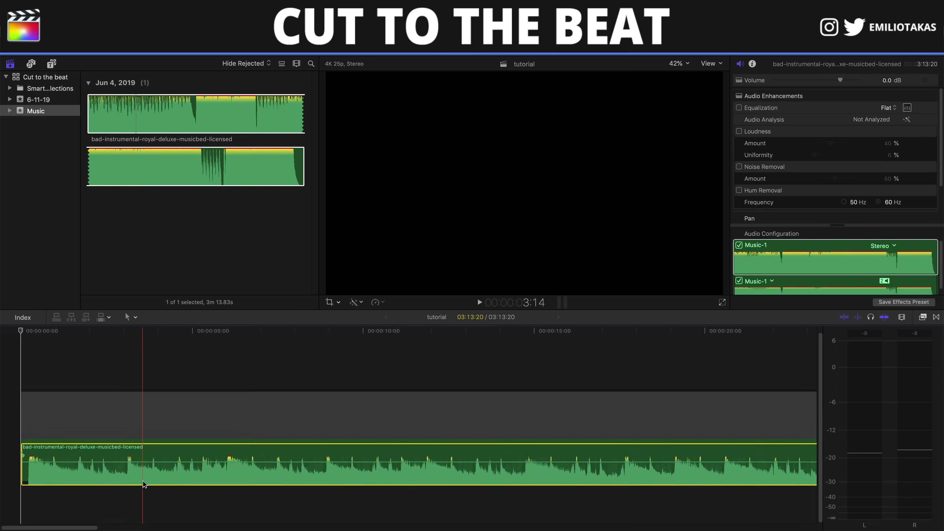
pyautogui.click(79, 397)
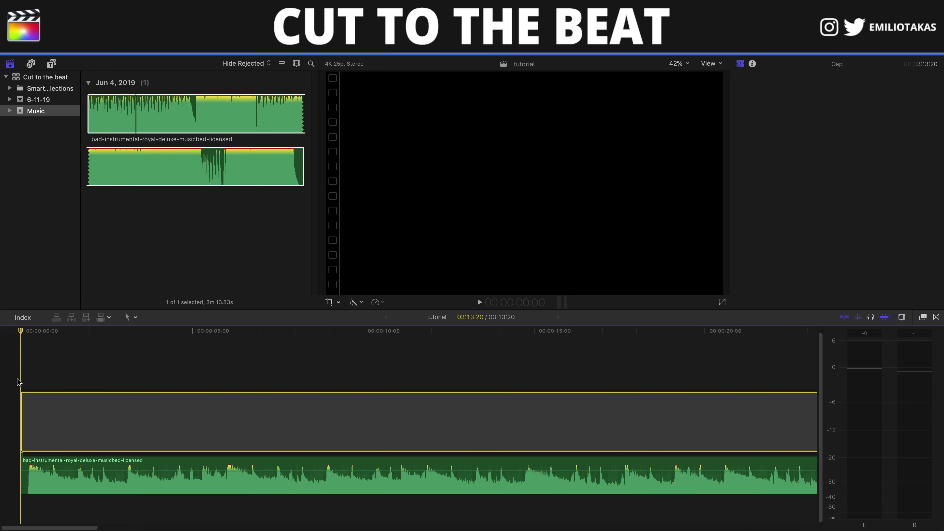
# Step: Play the music and split the gap with Cmd+B on each beat
pyautogui.press('space')
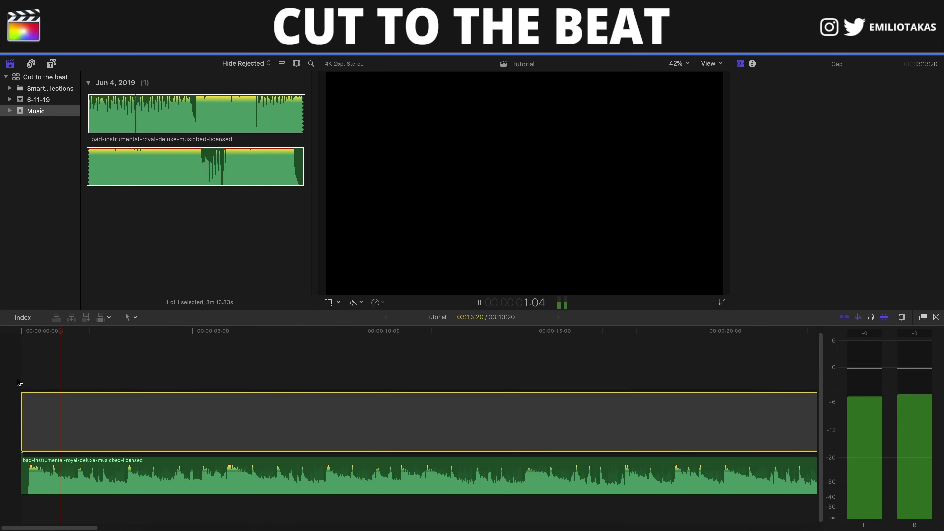
pyautogui.press('super+b')
pyautogui.press('super+b')
pyautogui.press('super+b')
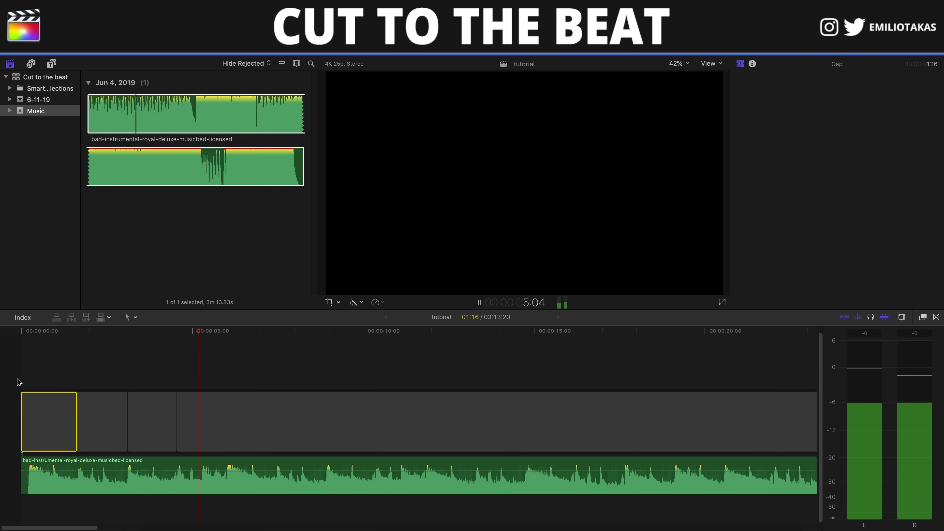
pyautogui.press('super+b')
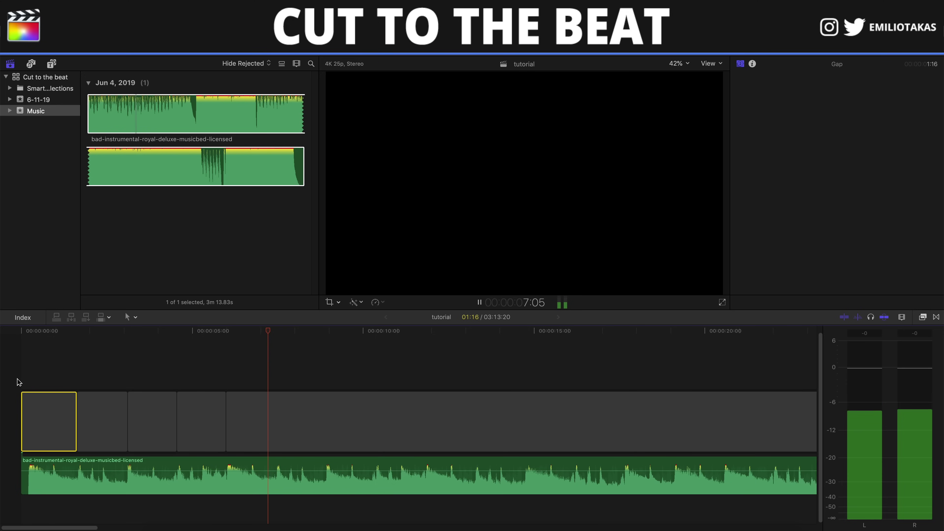
pyautogui.press('super+b')
pyautogui.press('super+b')
pyautogui.press('super+b')
pyautogui.press('super+b')
pyautogui.press('space')
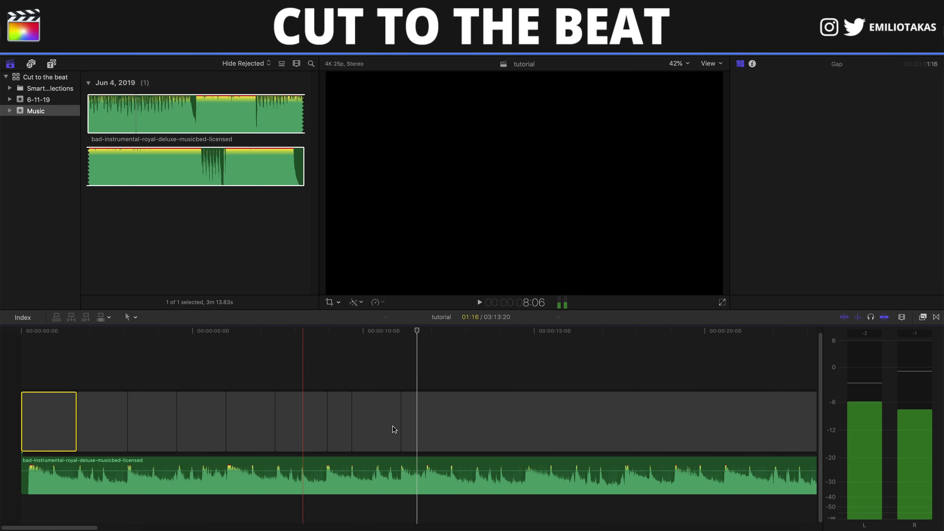
# Step: Replace the first gap piece from its start with the aerial road clip from 6-11-19
pyautogui.click(340, 423)
pyautogui.click(38, 99)
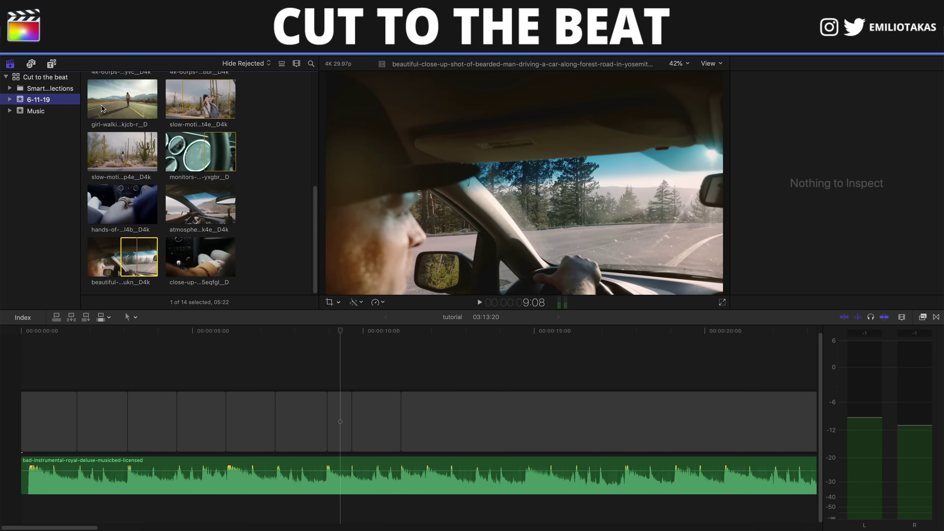
pyautogui.scroll(5, 175, 127)
pyautogui.click(134, 213)
pyautogui.moveTo(124, 212); pyautogui.dragTo(58, 417)
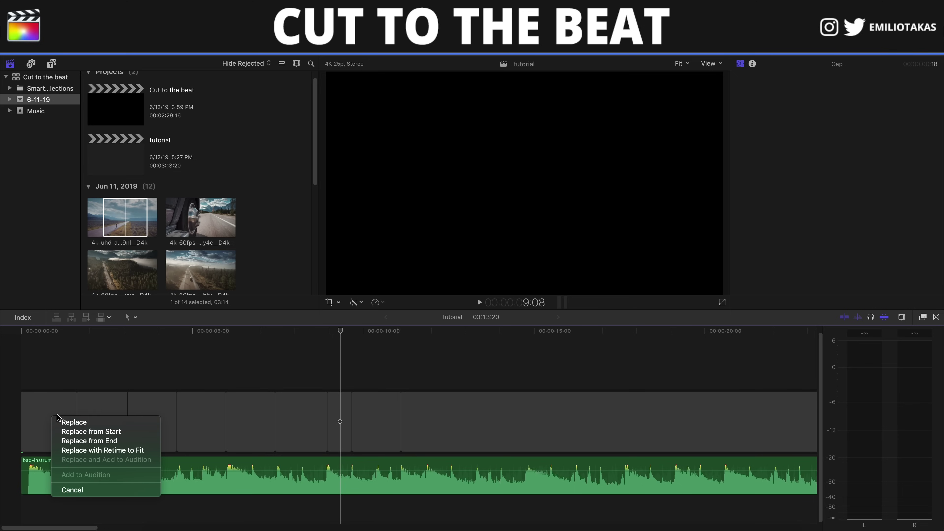
pyautogui.click(82, 433)
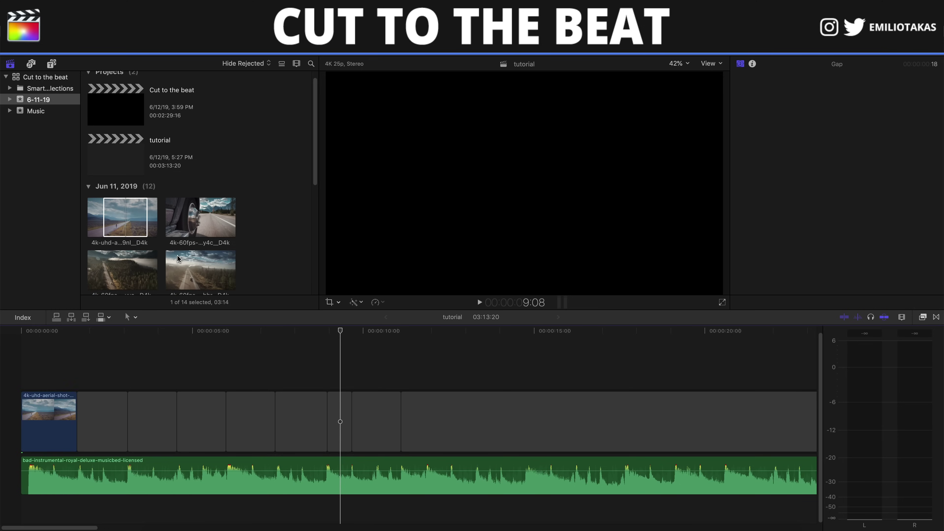
# Step: Replace the second and third gap pieces from their start with two more road clips
pyautogui.click(203, 225)
pyautogui.moveTo(202, 221); pyautogui.dragTo(104, 422)
pyautogui.click(119, 434)
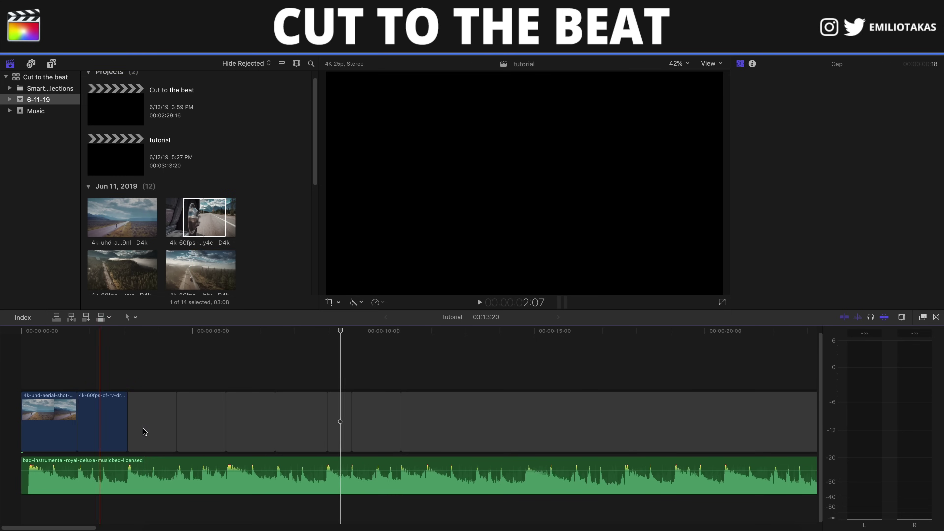
pyautogui.moveTo(123, 270); pyautogui.dragTo(153, 421)
pyautogui.click(231, 441)
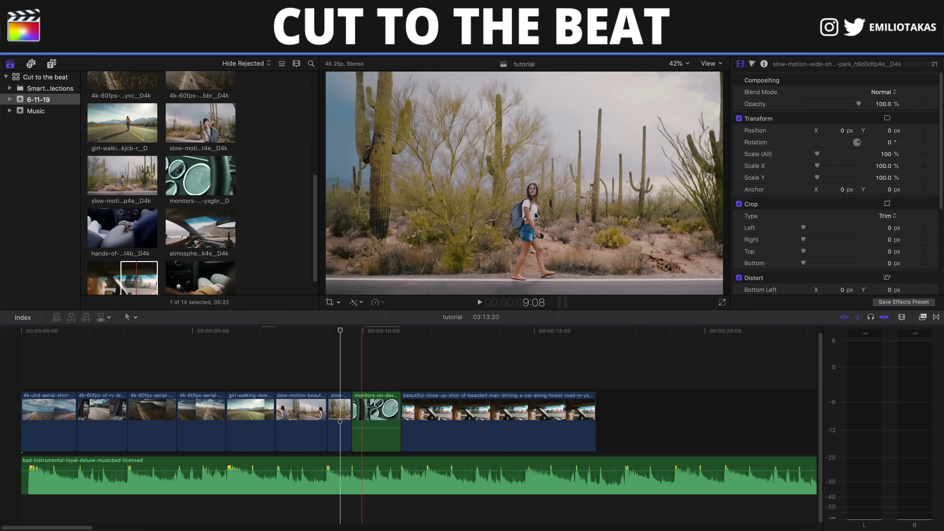
# Step: Return to the start of the timeline, play the beat-cut sequence through, and stop
pyautogui.click(25, 381)
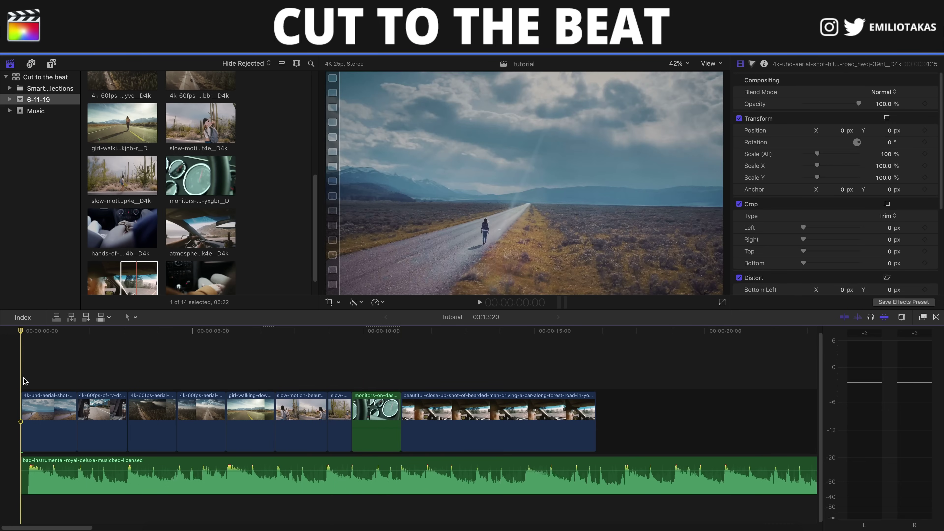
pyautogui.press('space')
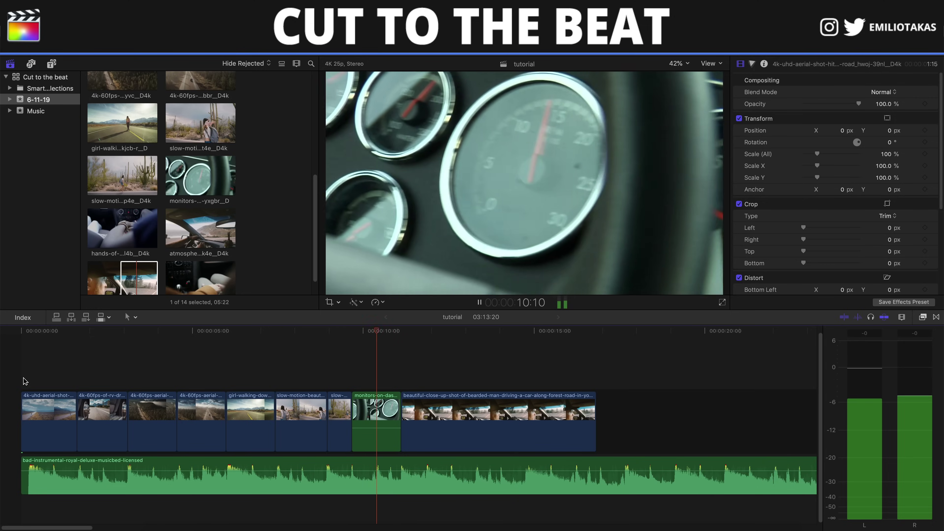
pyautogui.press('space')
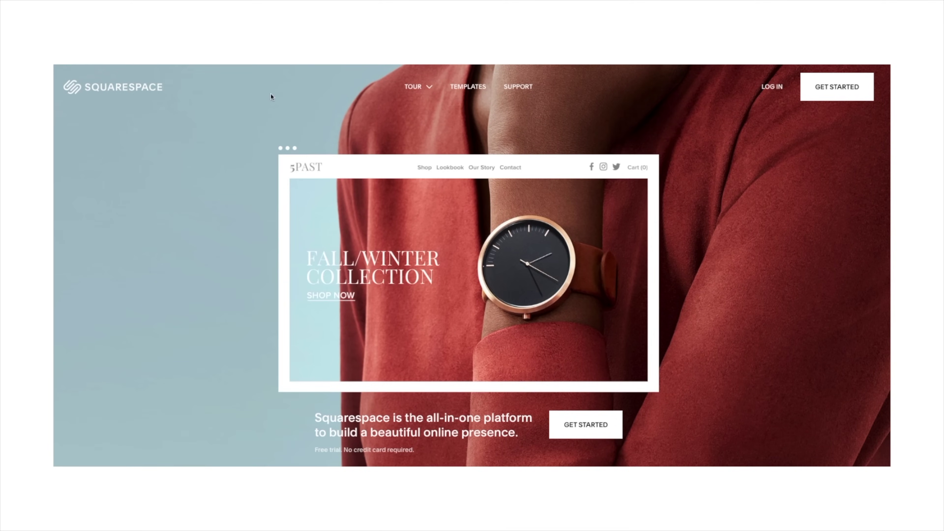
# Step: Scroll down the Squarespace homepage and templates gallery to the Mojave row
pyautogui.scroll(-6, 289, 176)
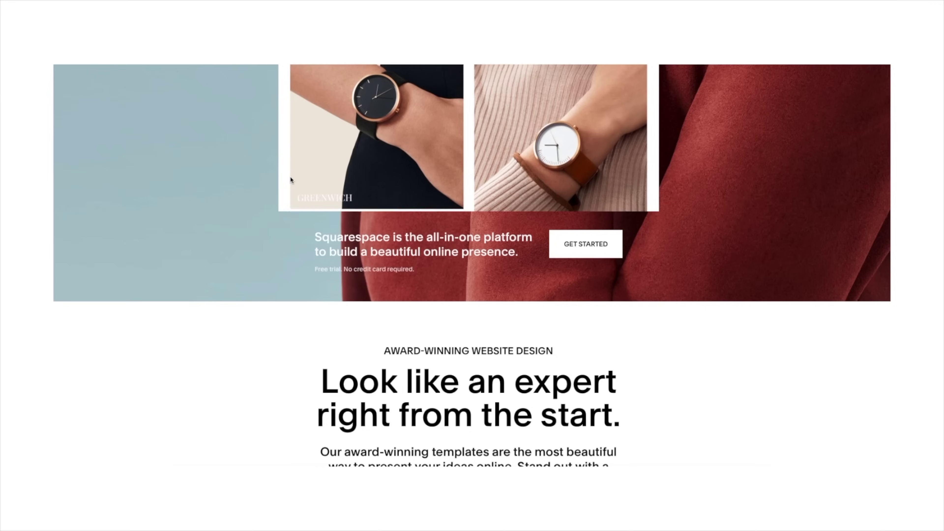
pyautogui.scroll(-10, 291, 177)
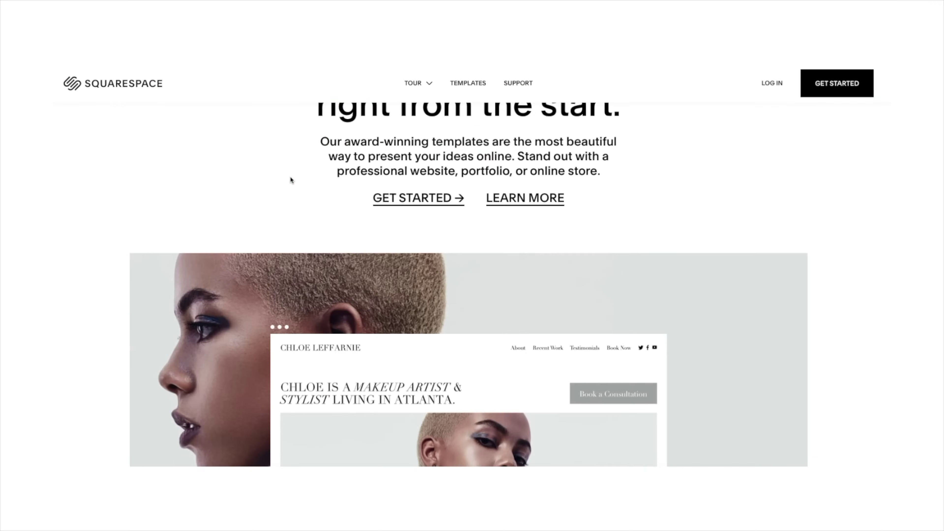
pyautogui.scroll(-13, 290, 178)
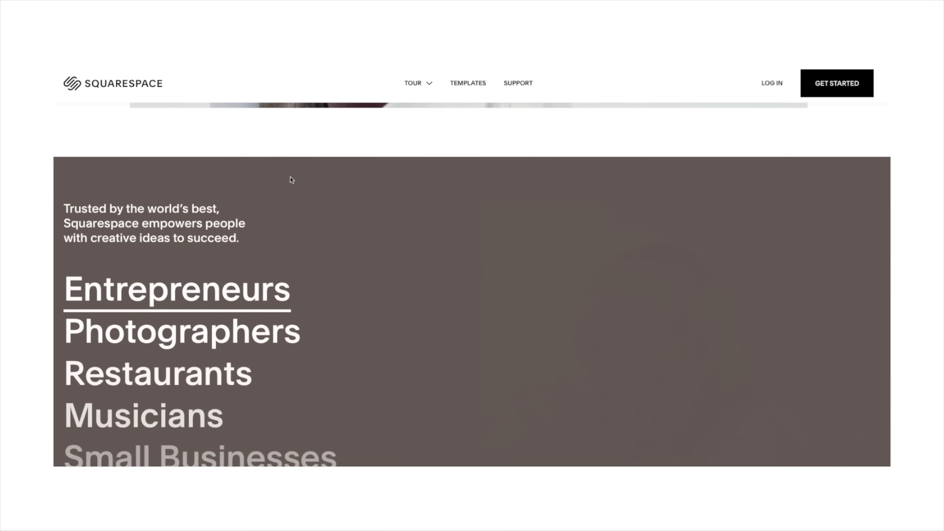
pyautogui.scroll(-12, 290, 179)
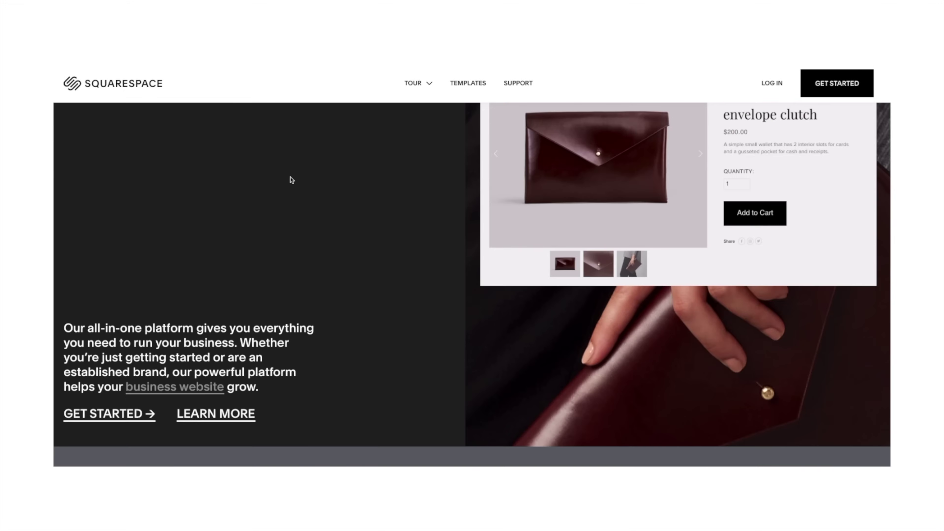
pyautogui.scroll(-5, 292, 180)
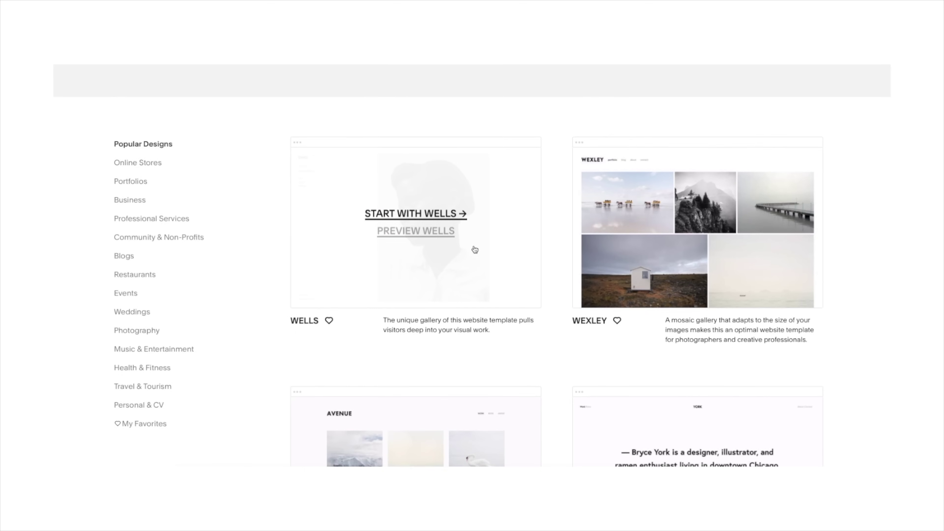
pyautogui.scroll(-3, 473, 242)
pyautogui.scroll(-12, 472, 243)
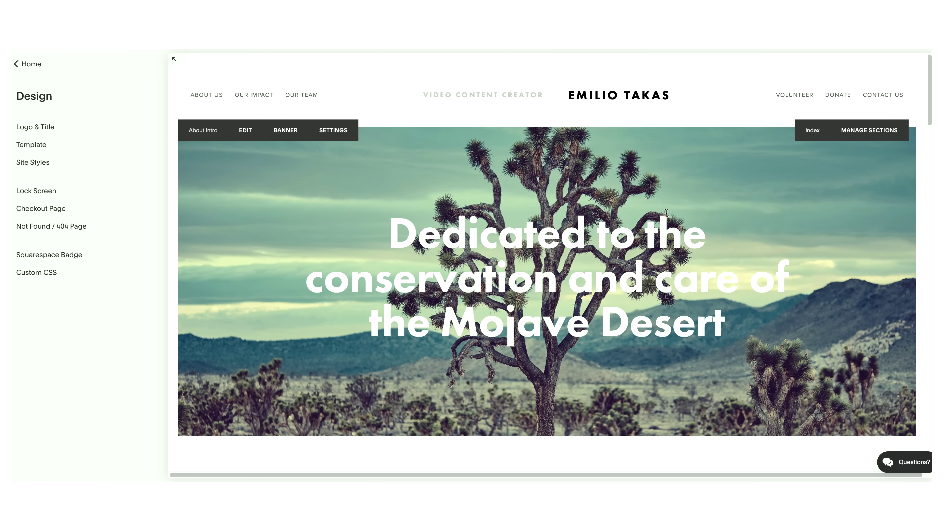
# Step: Edit the Mojave banner section, select its heading text, then scroll the templates gallery to Flatiron and Jasper
pyautogui.click(667, 213)
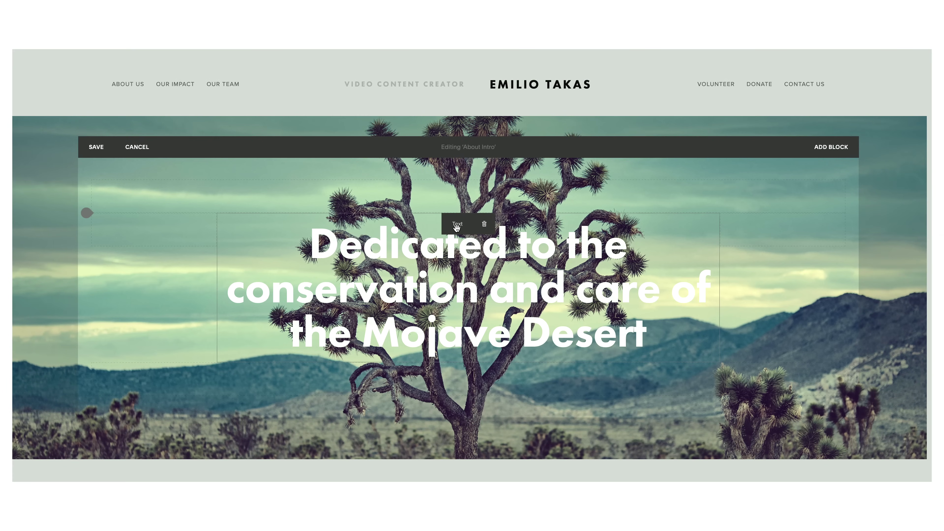
pyautogui.tripleClick(454, 249)
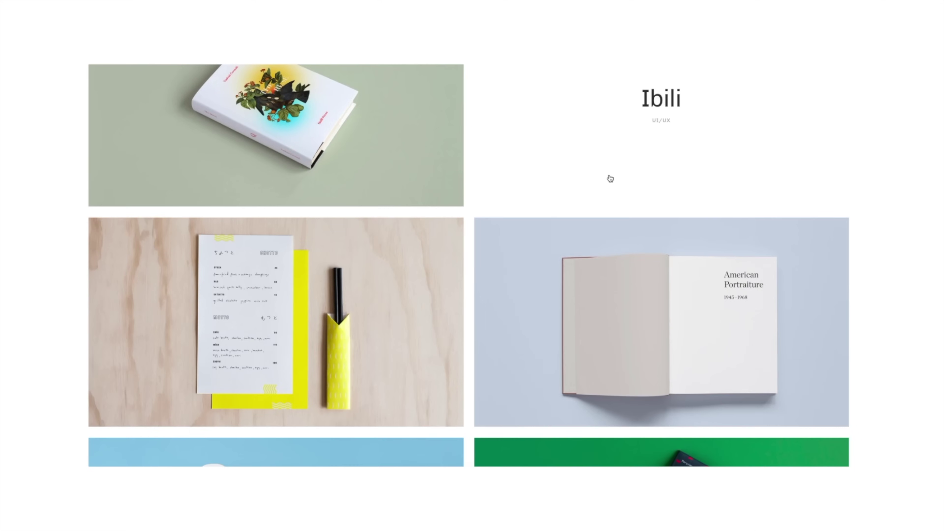
# Step: Scroll the Squarespace homepage down to the 'Reach and Grow an Audience' email-marketing section
pyautogui.scroll(-3, 609, 179)
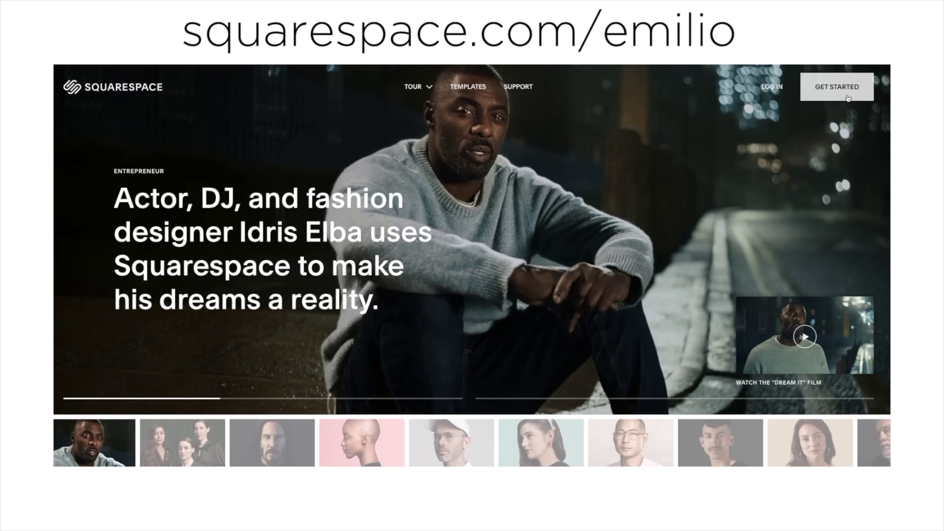
pyautogui.scroll(-3, 691, 275)
pyautogui.scroll(-10, 690, 275)
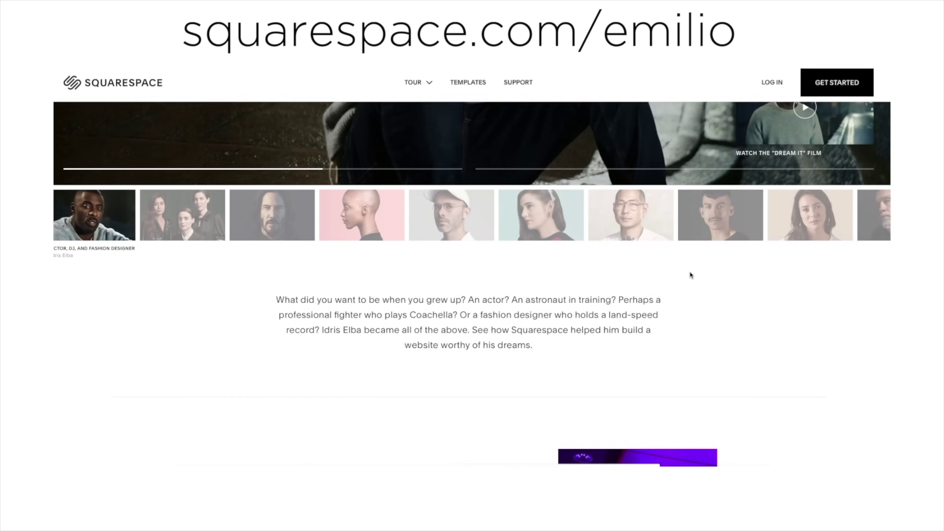
pyautogui.scroll(-10, 690, 274)
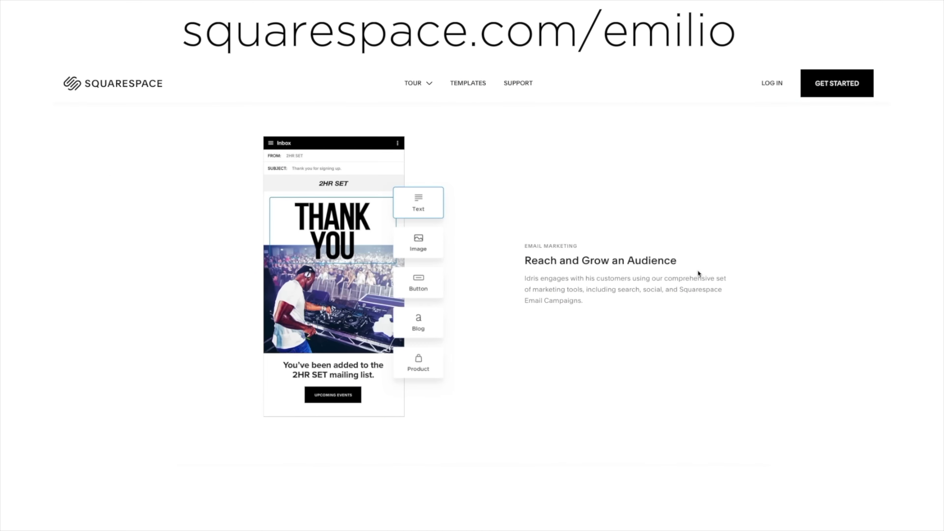
pyautogui.scroll(-5, 799, 272)
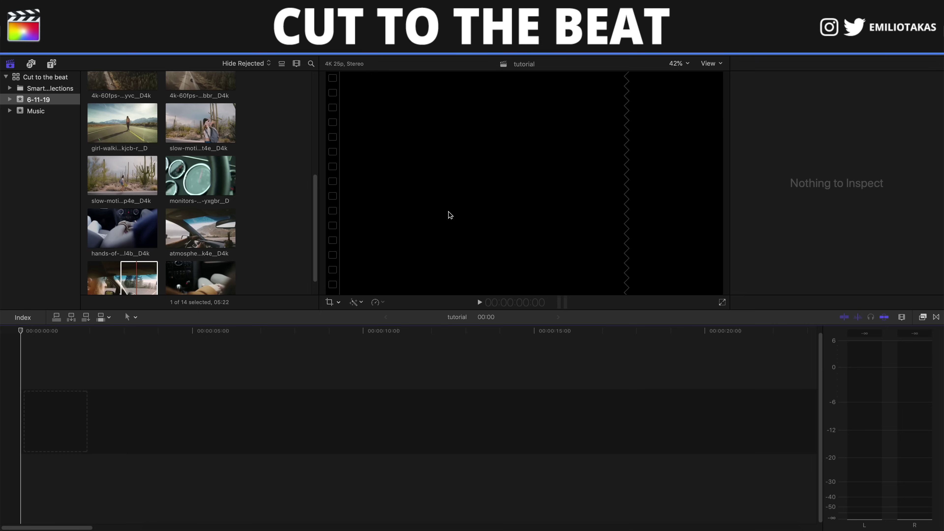
# Step: Select eleven 6-11-19 road-trip clips, truck-wheel through atmosphere shots, and drop them at the timeline start
pyautogui.scroll(5, 289, 200)
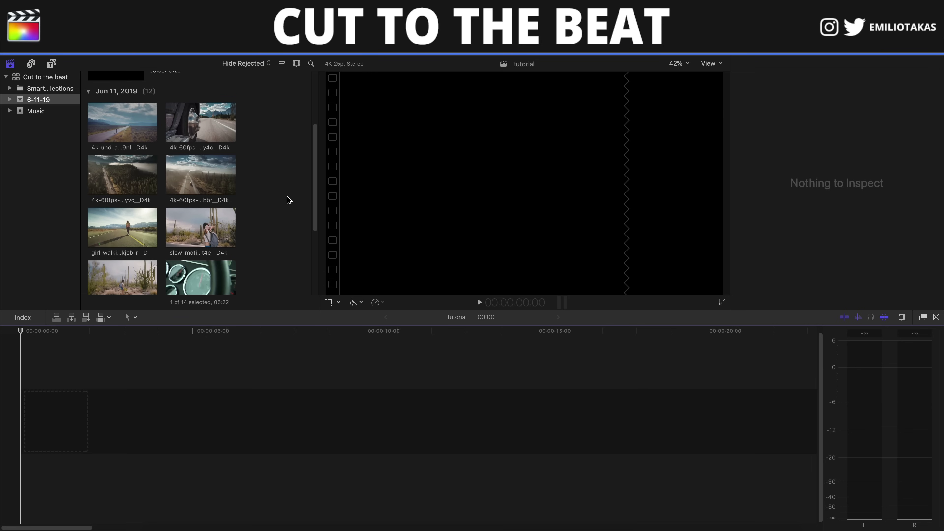
pyautogui.moveTo(103, 123); pyautogui.dragTo(225, 100)
pyautogui.scroll(-2, 201, 168)
pyautogui.press('super+shift+a')
pyautogui.scroll(1, 167, 104)
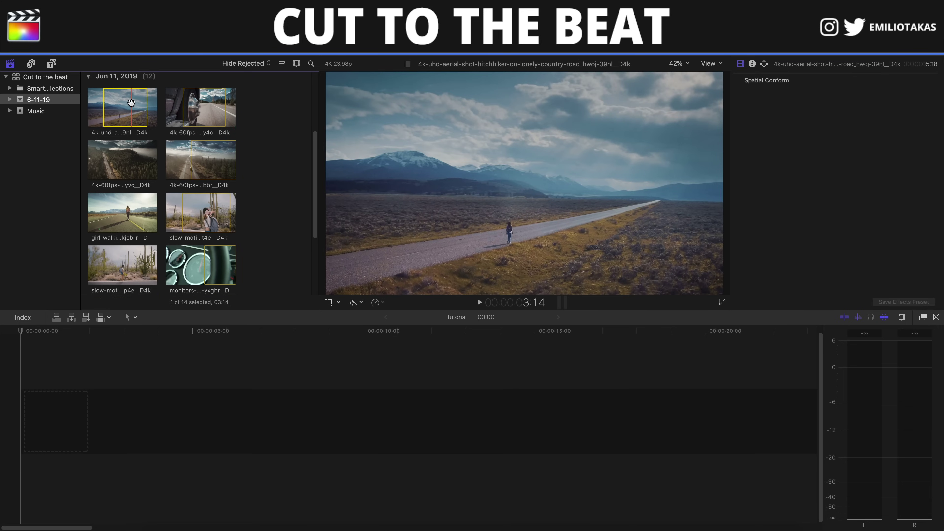
pyautogui.keyDown('super'); pyautogui.click(201, 106); pyautogui.keyUp('super')
pyautogui.keyDown('super'); pyautogui.click(124, 163); pyautogui.keyUp('super')
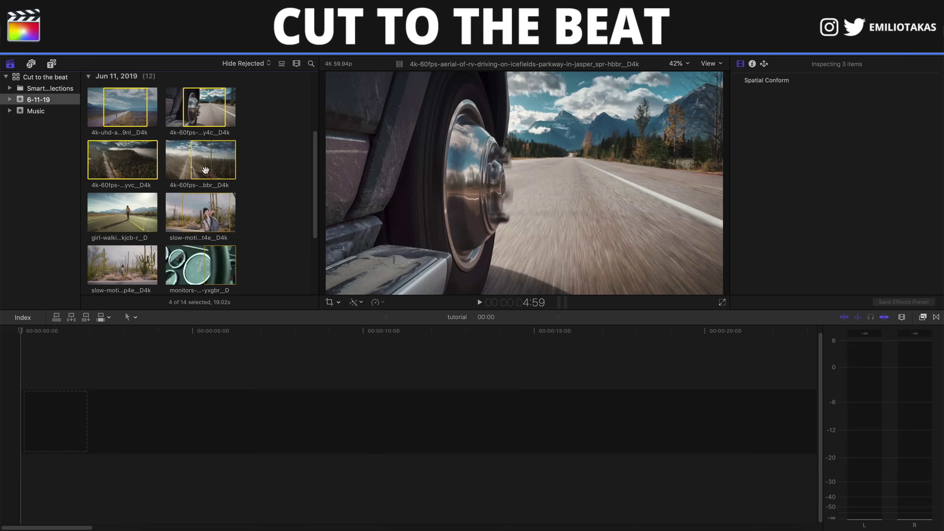
pyautogui.keyDown('shift'); pyautogui.click(222, 262); pyautogui.keyUp('shift')
pyautogui.scroll(-3, 261, 225)
pyautogui.keyDown('shift'); pyautogui.click(127, 228); pyautogui.keyUp('shift')
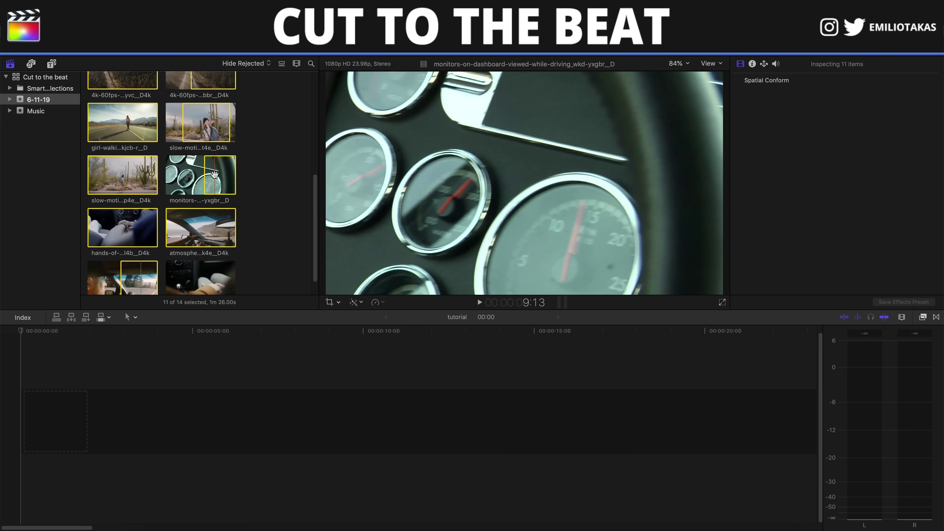
pyautogui.moveTo(337, 342); pyautogui.dragTo(58, 424)
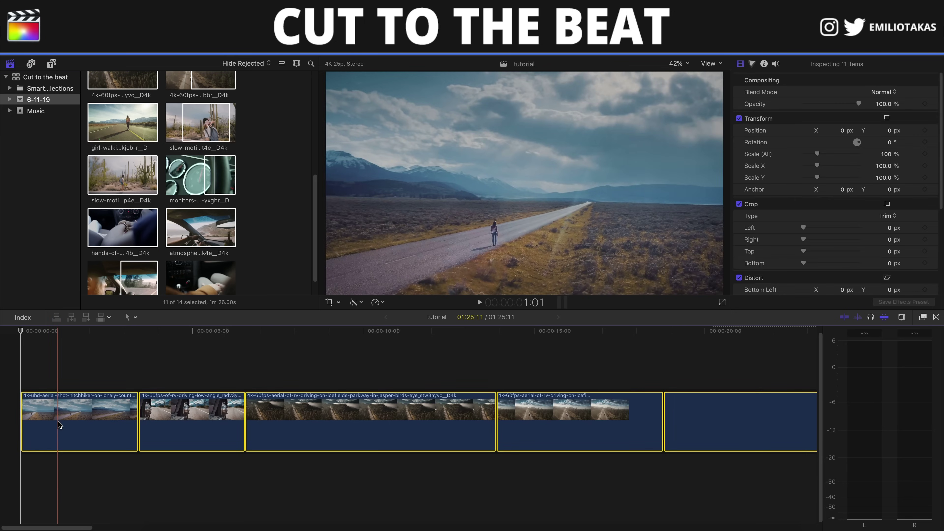
# Step: Lay the Music event's song under the clips and trim the first clip's end to the first beat
pyautogui.click(36, 111)
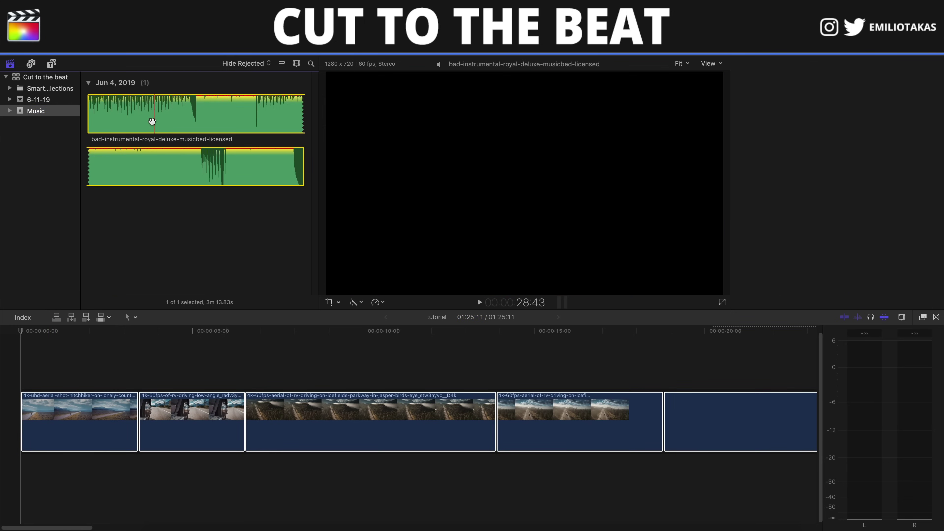
pyautogui.moveTo(152, 121); pyautogui.dragTo(56, 477)
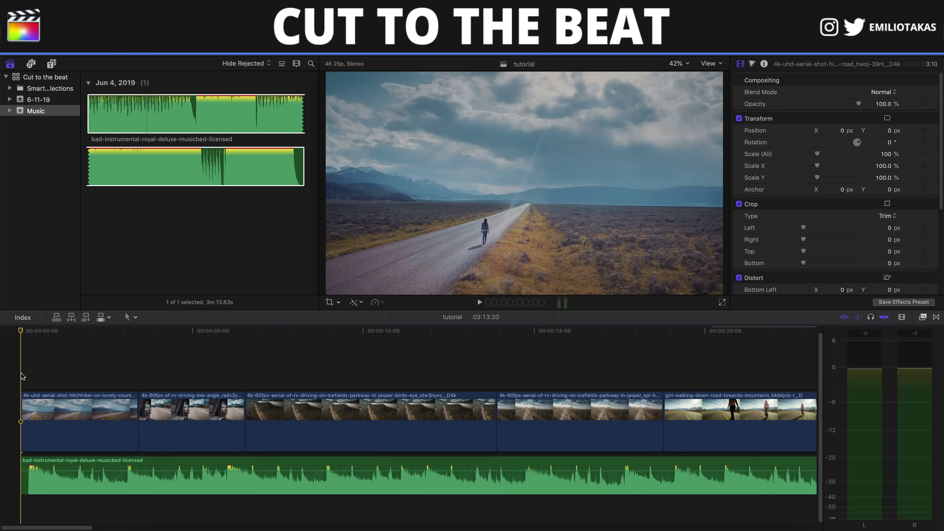
pyautogui.press('space')
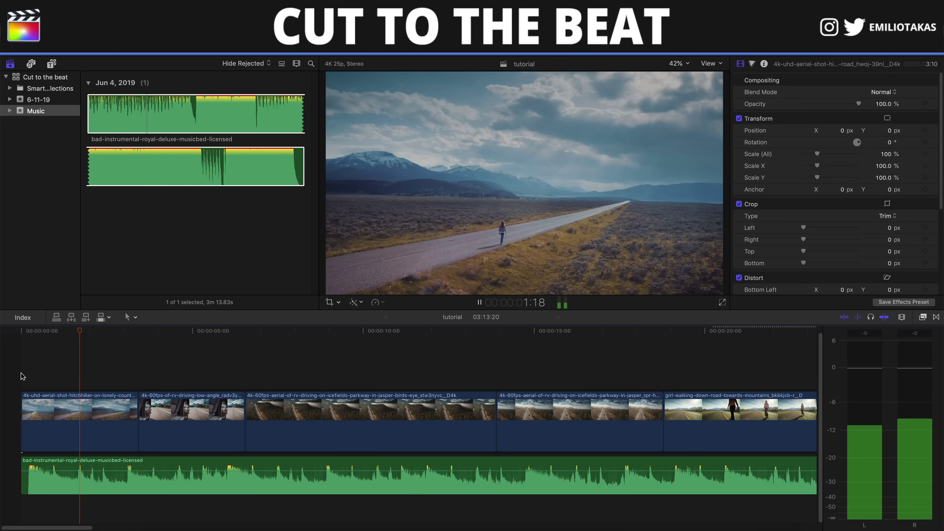
pyautogui.press('space')
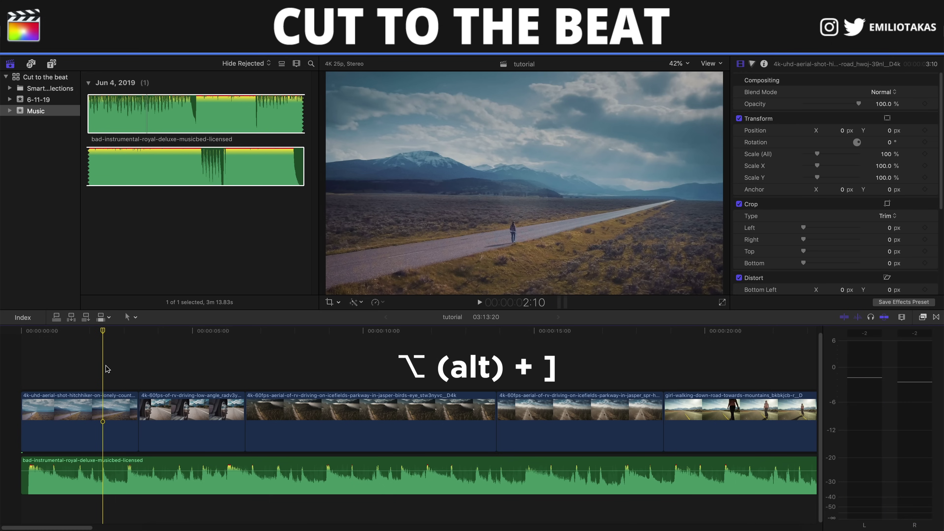
pyautogui.hotkey('alt', ']')
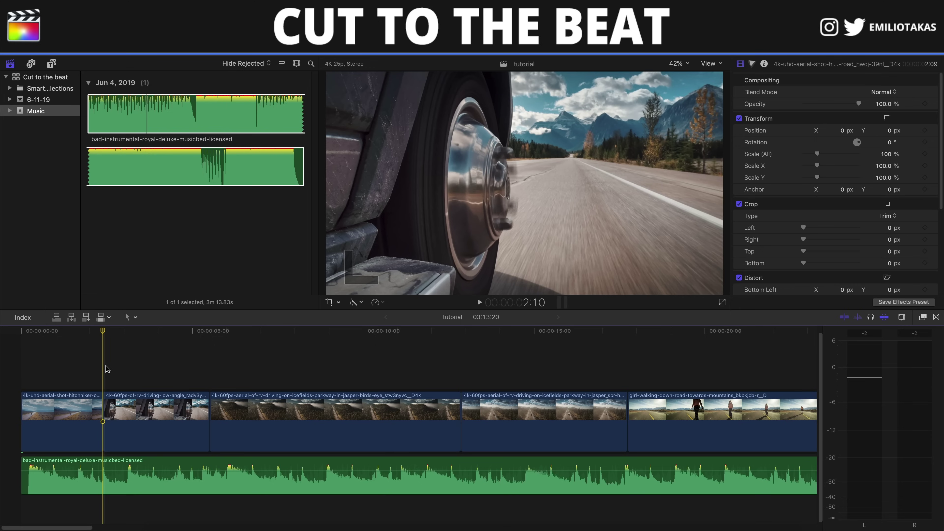
pyautogui.click(108, 407)
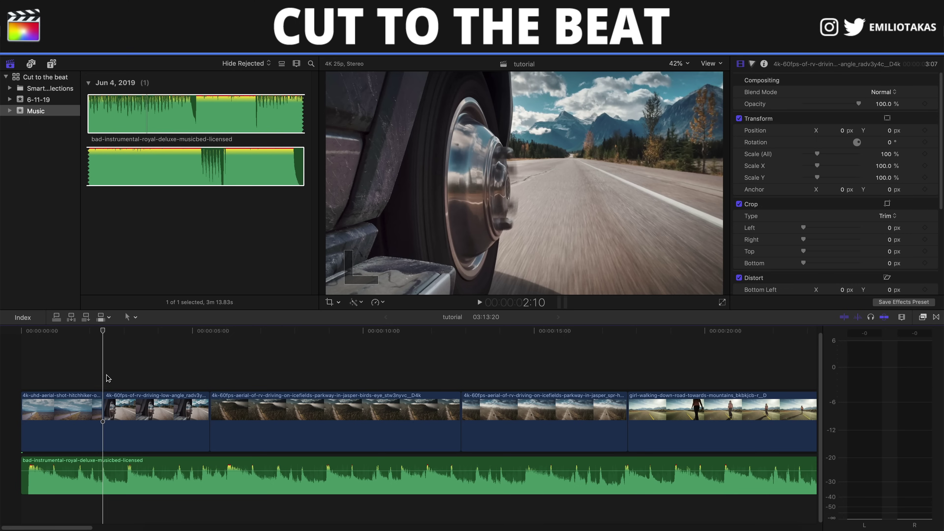
# Step: Trim the low-angle truck clip's end to the next beat
pyautogui.press('space')
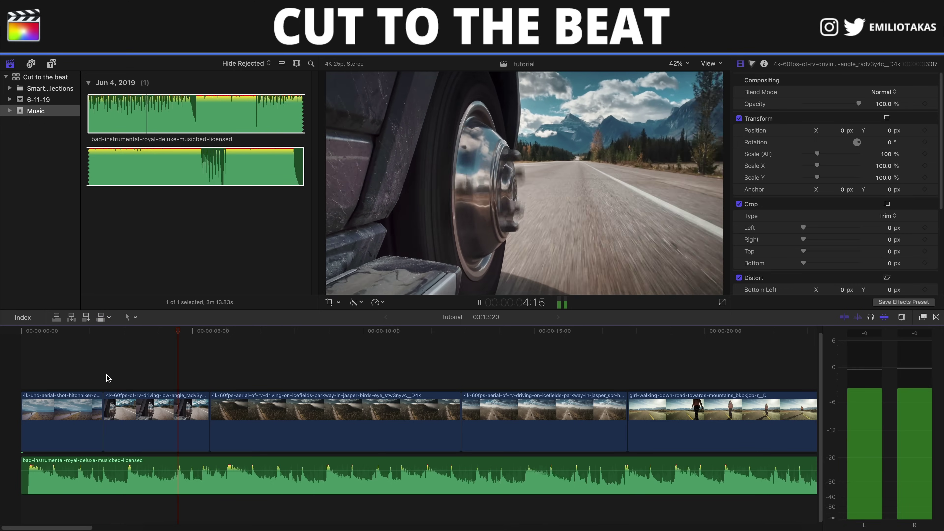
pyautogui.press('space')
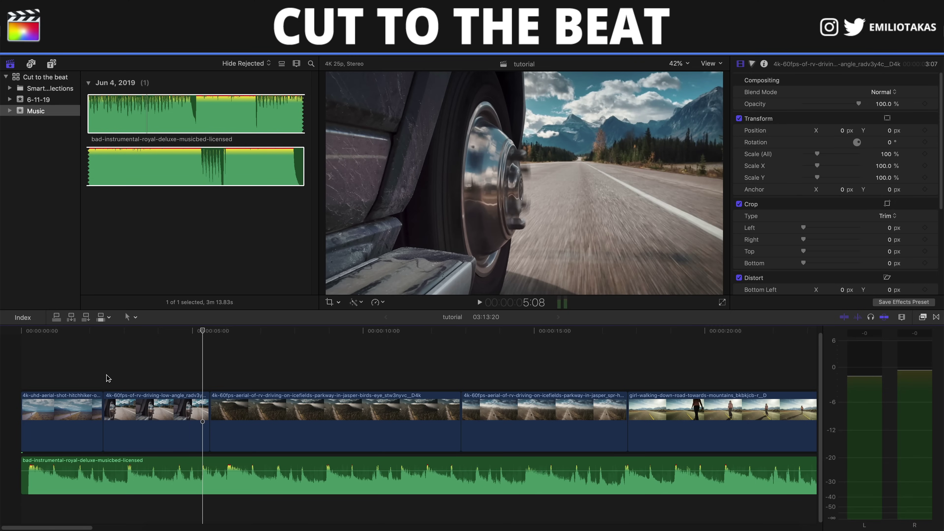
pyautogui.click(167, 409)
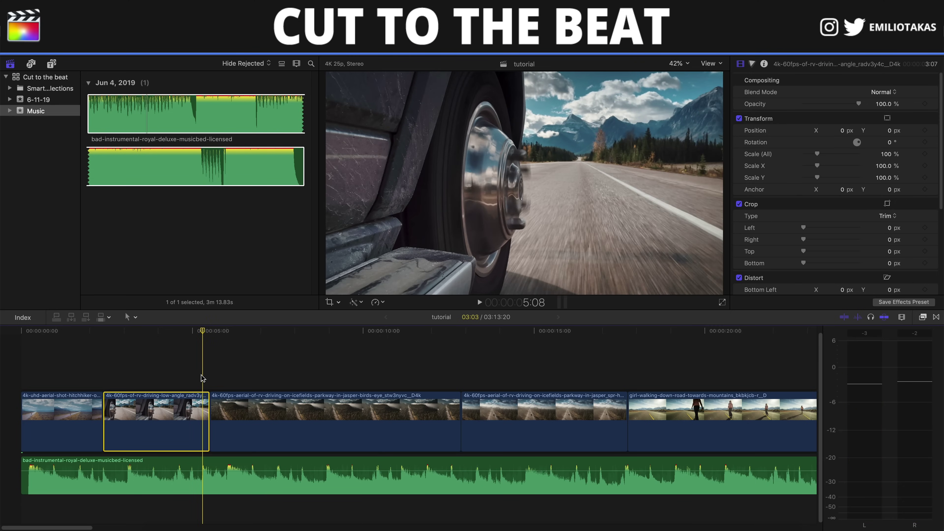
pyautogui.hotkey('alt', ']')
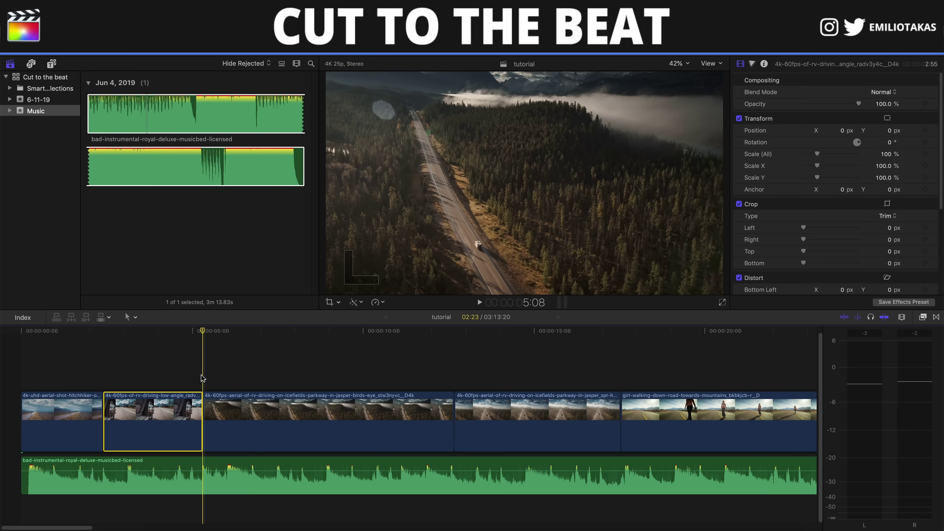
# Step: Trim the third clip's end and the fourth clip's start to the following beats
pyautogui.press('space')
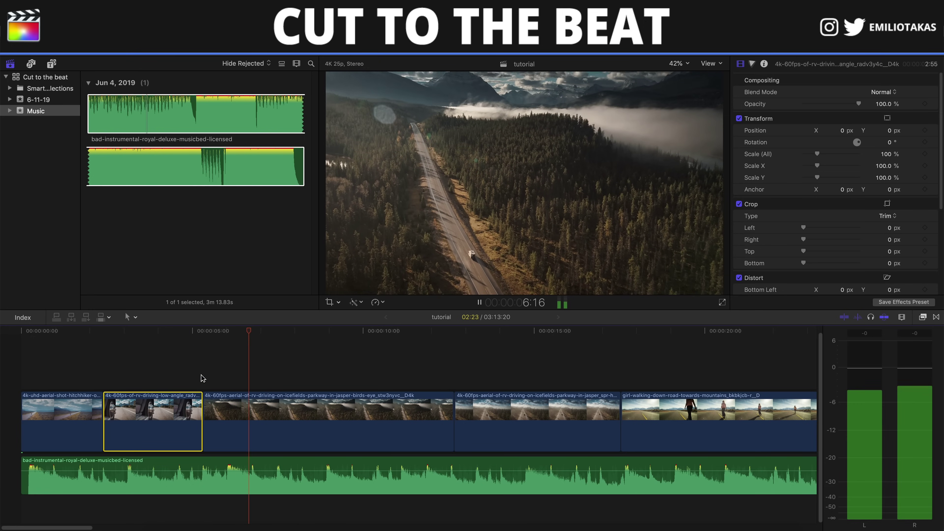
pyautogui.press('space')
pyautogui.click(203, 379)
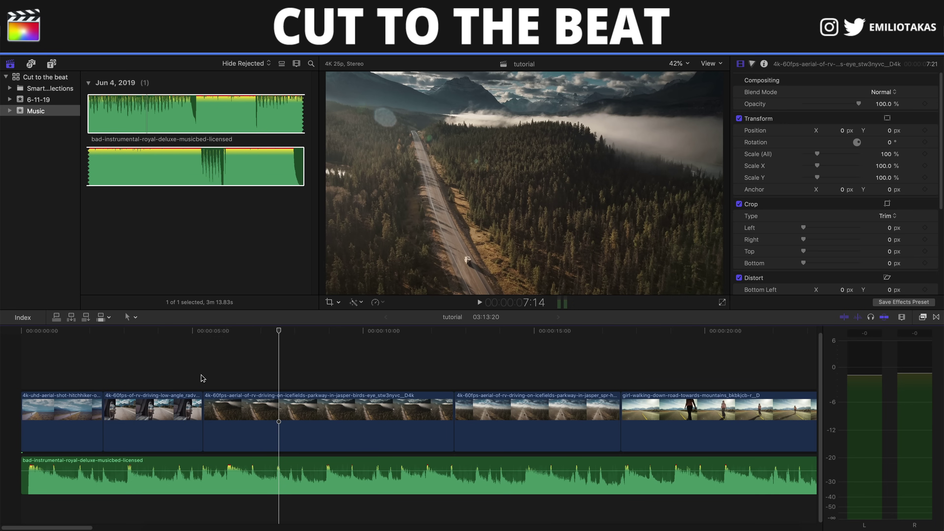
pyautogui.hotkey('alt', ']')
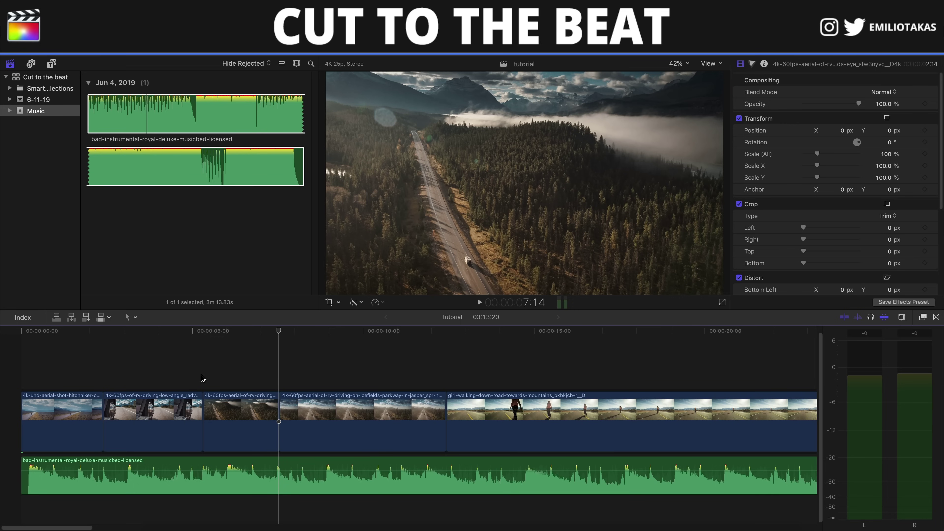
pyautogui.click(329, 380)
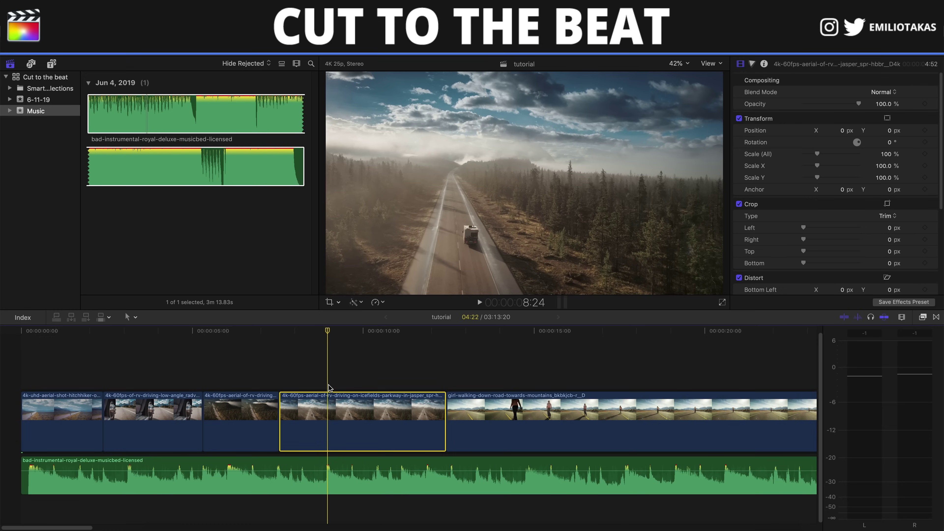
pyautogui.hotkey('alt', '[')
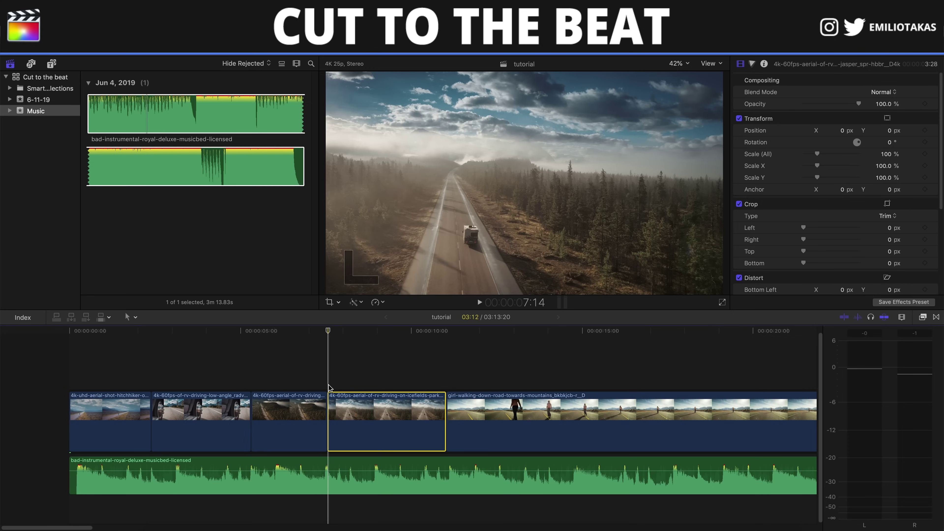
pyautogui.click(330, 360)
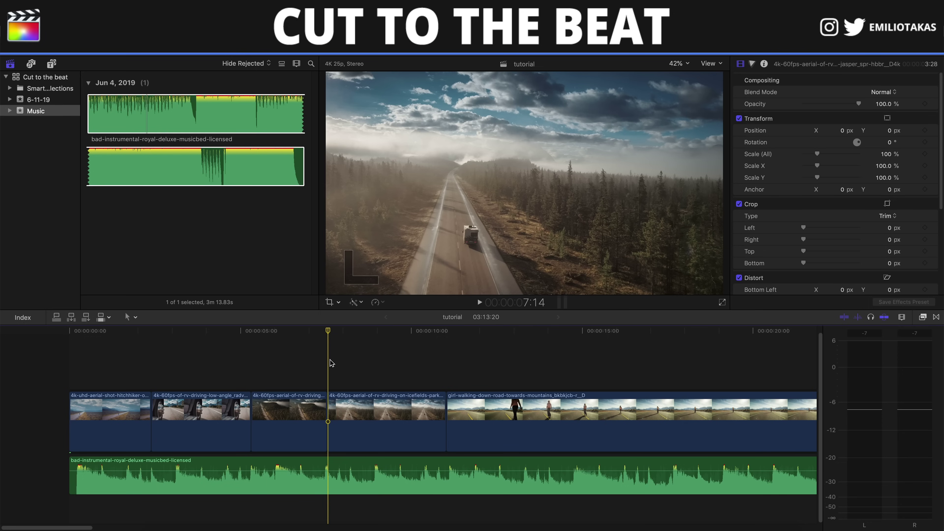
# Step: Trim the slow-motion and slow-motion-wide clips to end on beats, then replay the edit from the start
pyautogui.press('space')
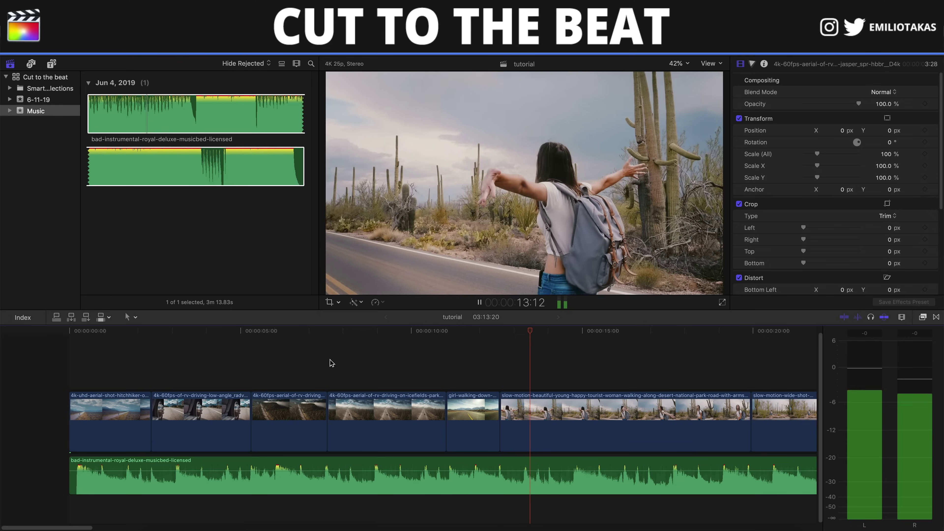
pyautogui.hotkey('alt', ']')
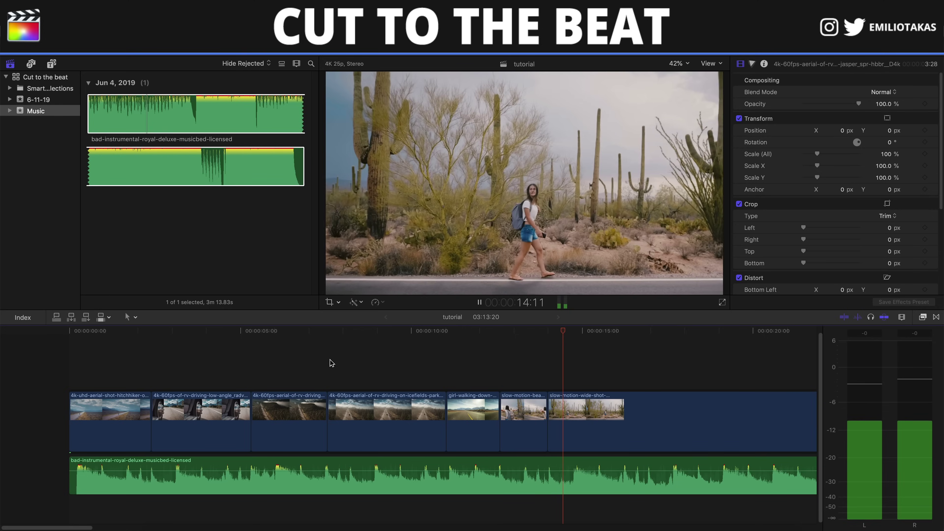
pyautogui.hotkey('alt', ']')
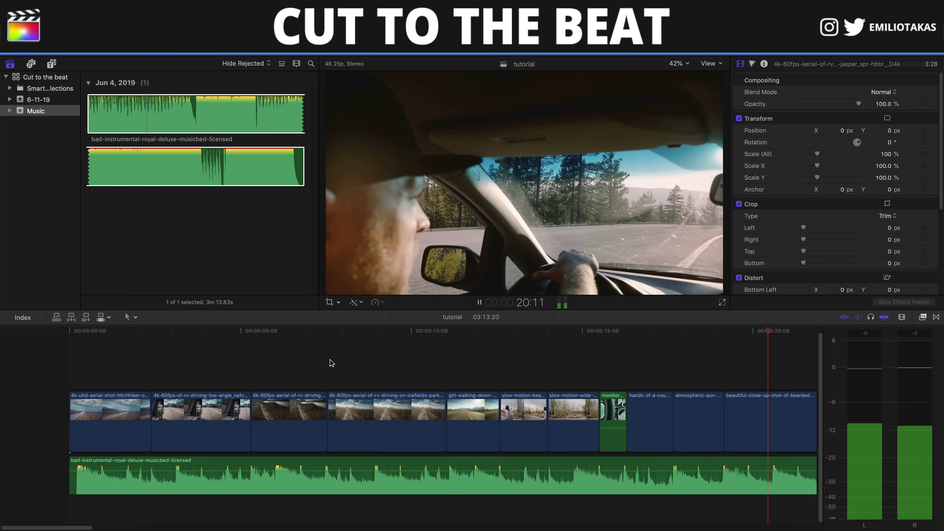
pyautogui.click(68, 372)
pyautogui.press('space')
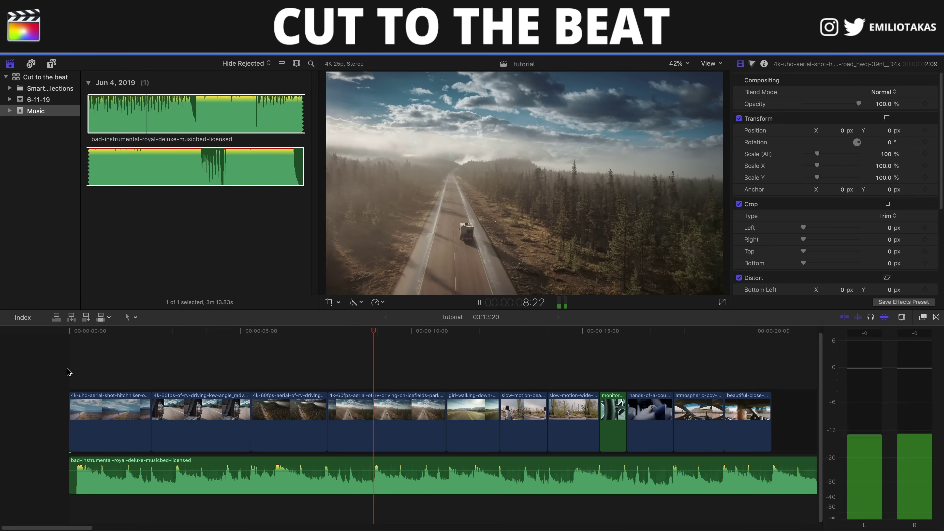
# Step: Stop playback, fit the whole edit in view, and delete every timeline clip including the music
pyautogui.press('space')
pyautogui.press('Down')
pyautogui.press('super+minus')
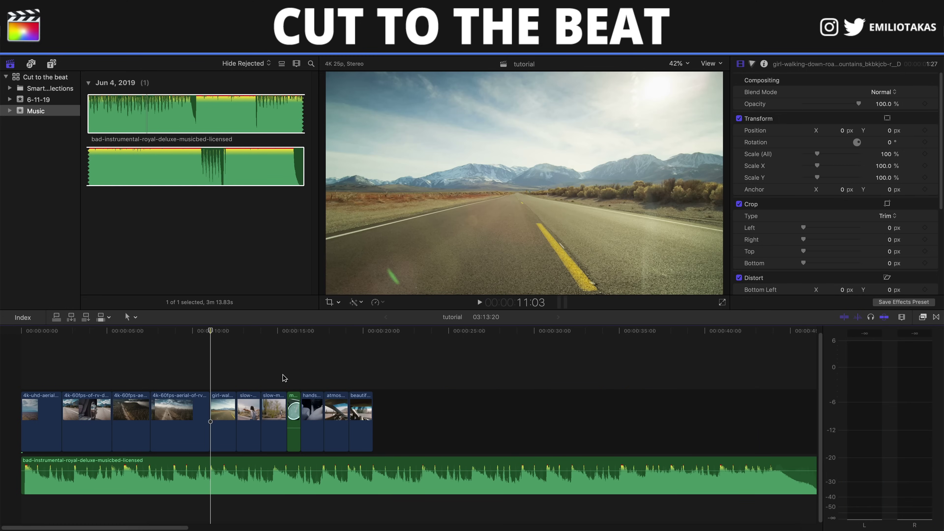
pyautogui.moveTo(44, 366); pyautogui.dragTo(383, 497)
pyautogui.press('Delete')
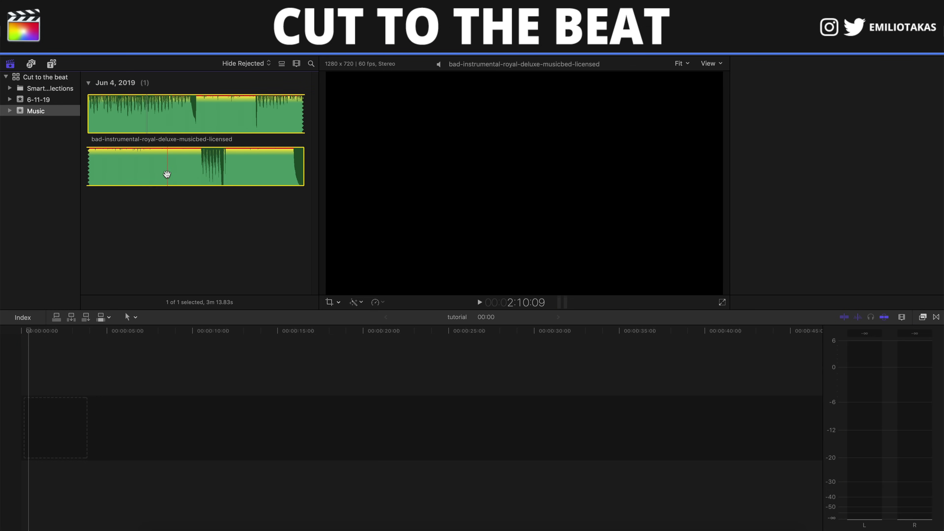
pyautogui.click(169, 175)
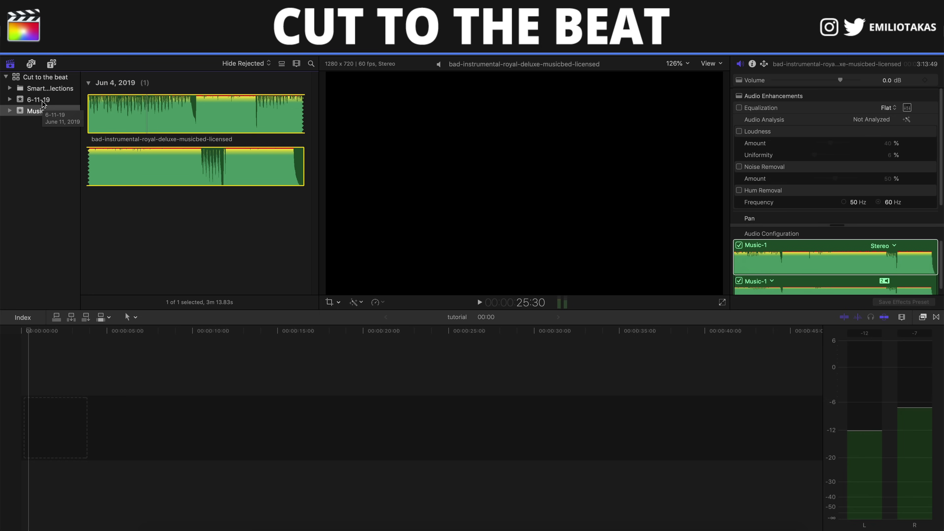
# Step: Place the aerial Icefields Parkway clip from the 6-11-19 event at the timeline start
pyautogui.click(44, 103)
pyautogui.click(203, 121)
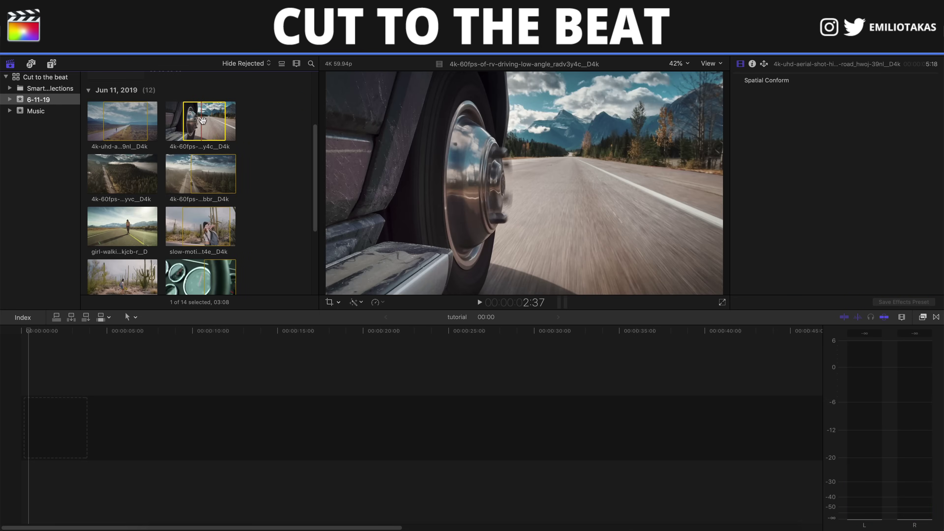
pyautogui.moveTo(123, 173); pyautogui.dragTo(89, 387)
# Step: Lay the song from the Music event beneath the aerial clip and zoom into the timeline
pyautogui.click(48, 112)
pyautogui.moveTo(188, 152); pyautogui.dragTo(23, 484)
pyautogui.click(23, 383)
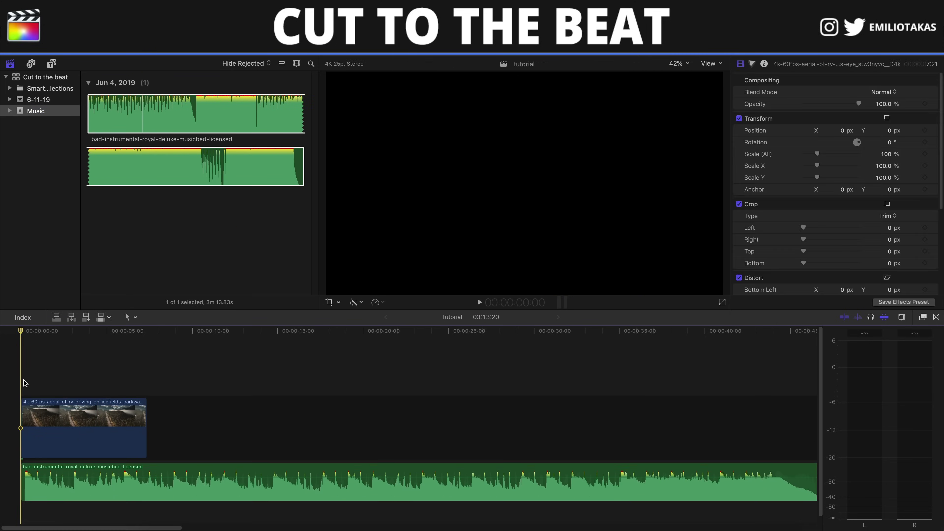
pyautogui.press('super+4')
pyautogui.press('super+equal')
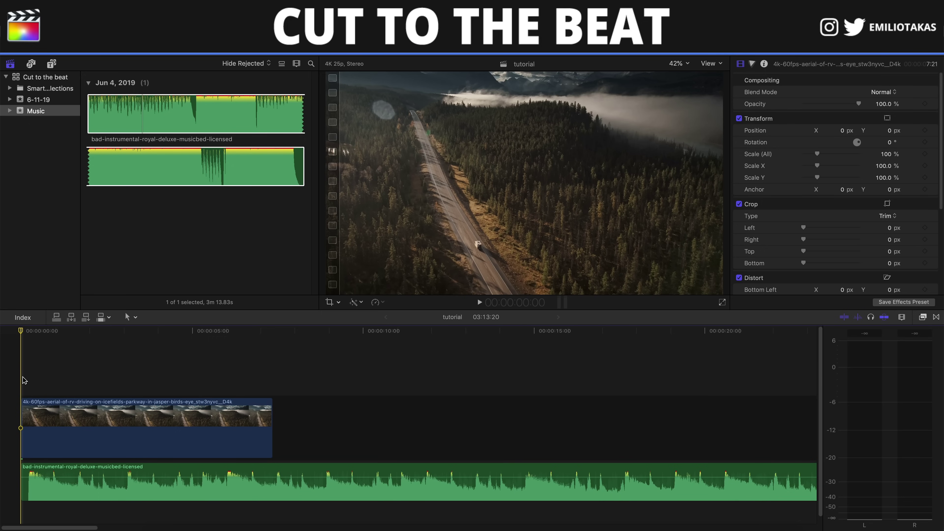
# Step: Stop on the beat at 2:12 and try an end trim of the aerial clip, then undo it
pyautogui.press('space')
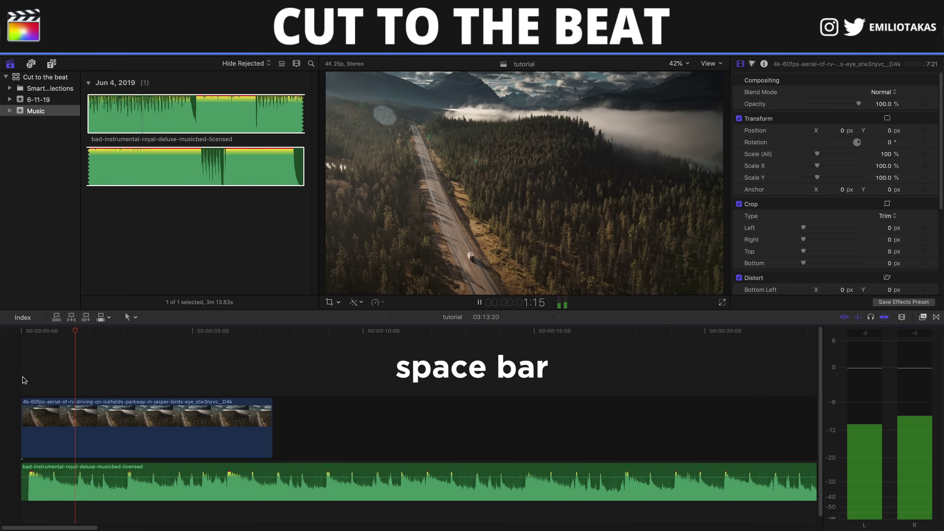
pyautogui.press('space')
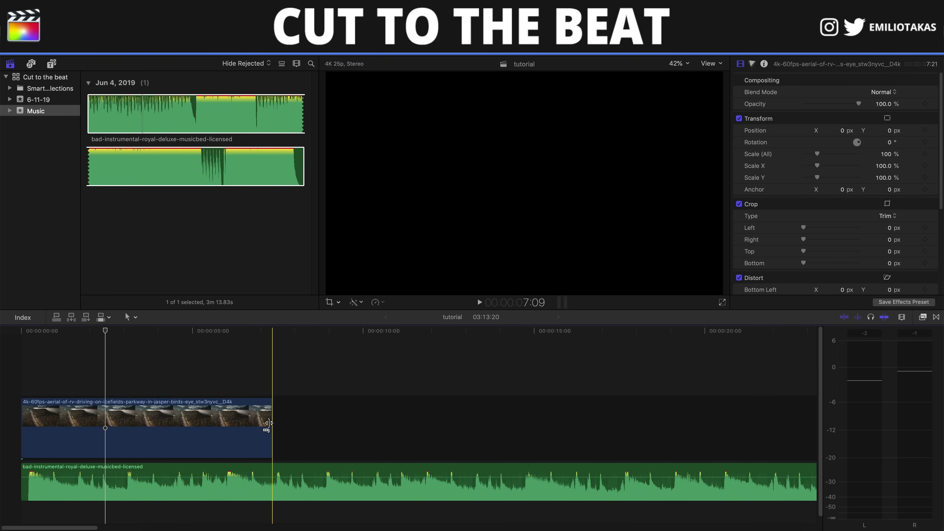
pyautogui.moveTo(267, 423); pyautogui.dragTo(104, 422)
pyautogui.press('super+z')
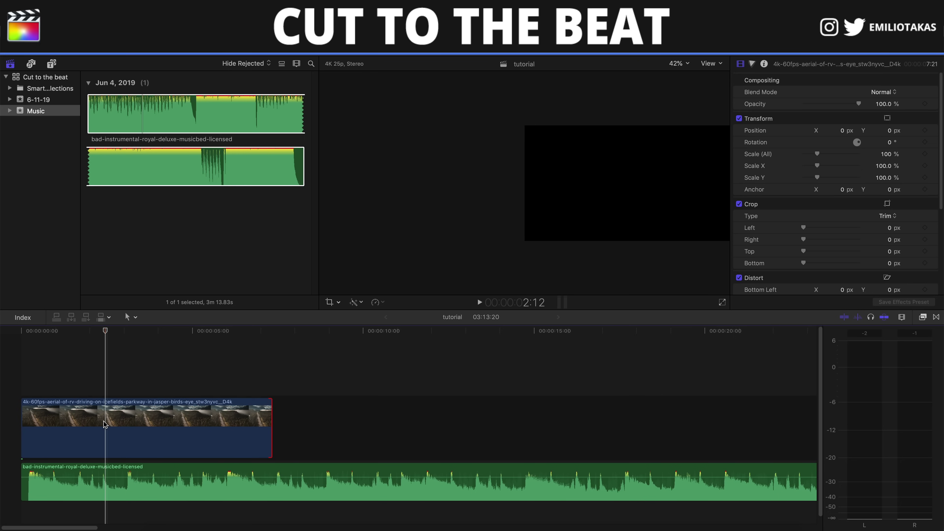
# Step: Blade the aerial clip at the 2:12 beat and delete the part after the cut
pyautogui.press('b')
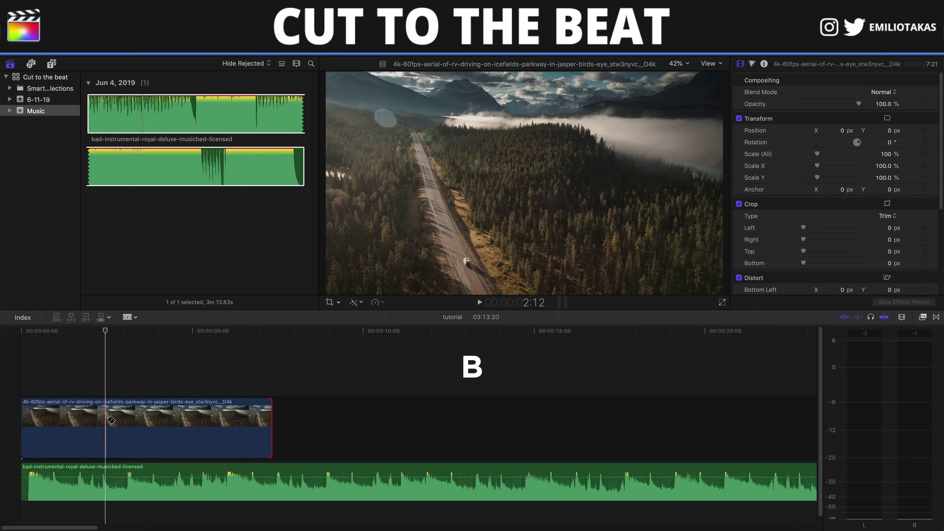
pyautogui.click(111, 420)
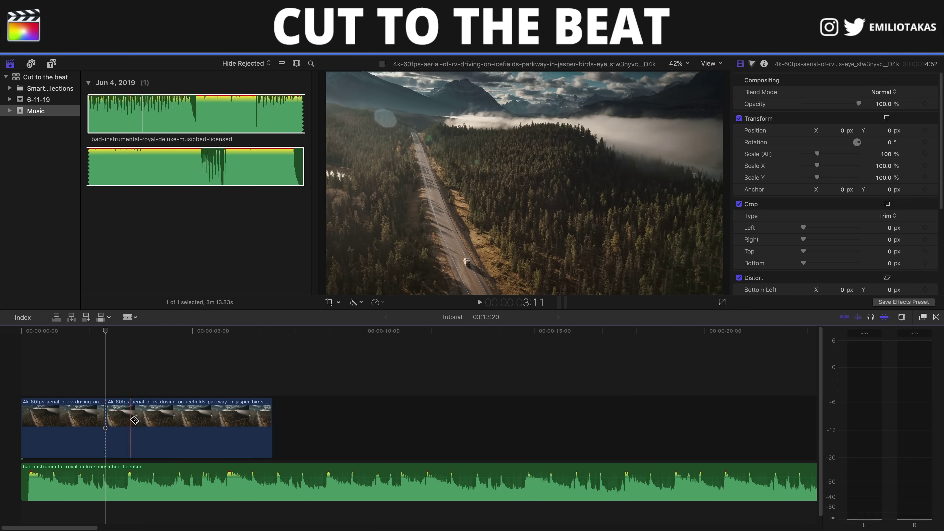
pyautogui.press('a')
pyautogui.click(196, 429)
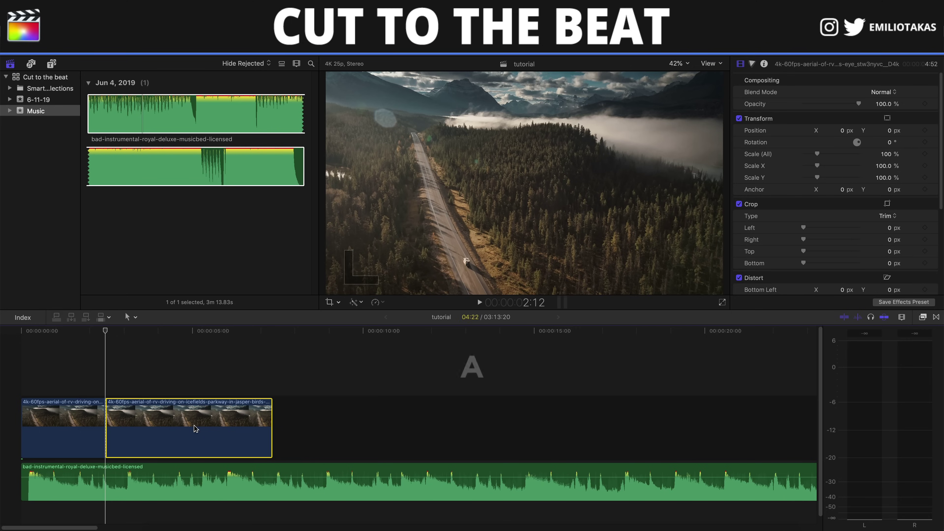
pyautogui.press('Delete')
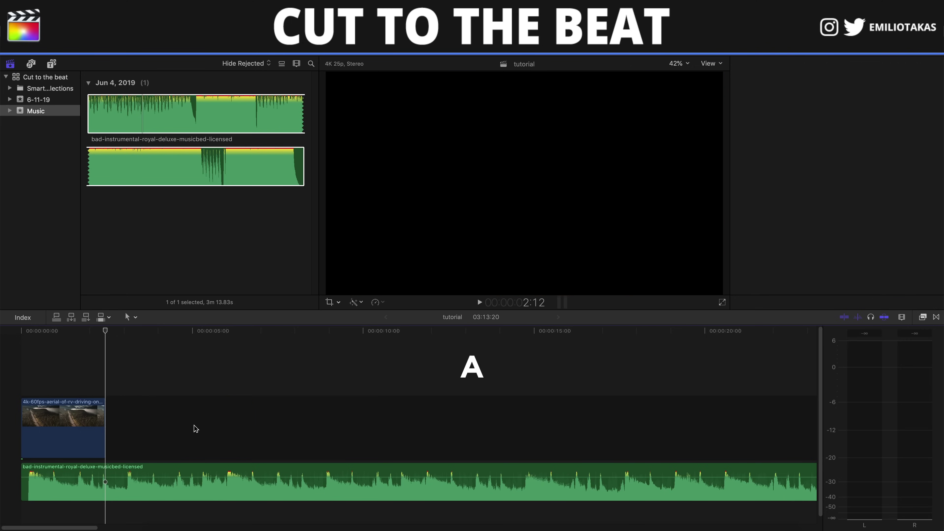
# Step: Play the shortened edit and select the low-angle RV clip in the 6-11-19 event
pyautogui.press('space')
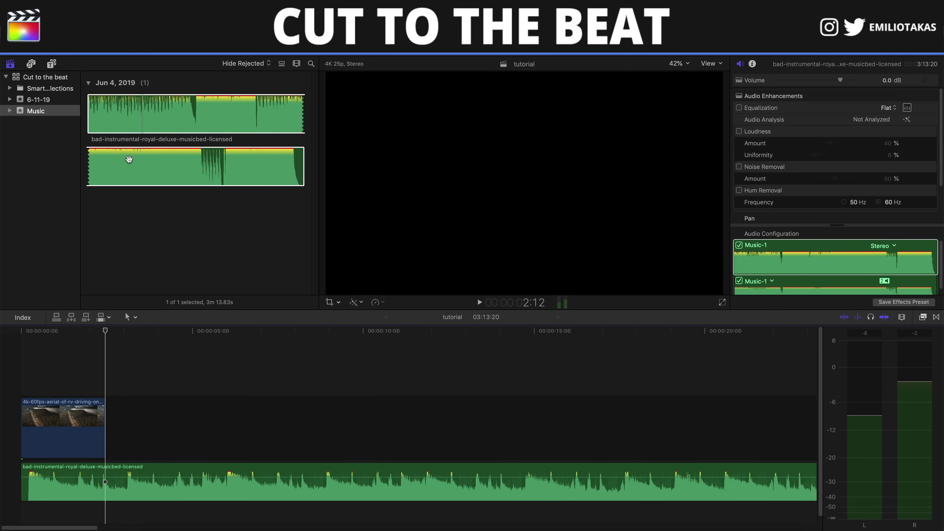
pyautogui.click(39, 103)
pyautogui.click(201, 128)
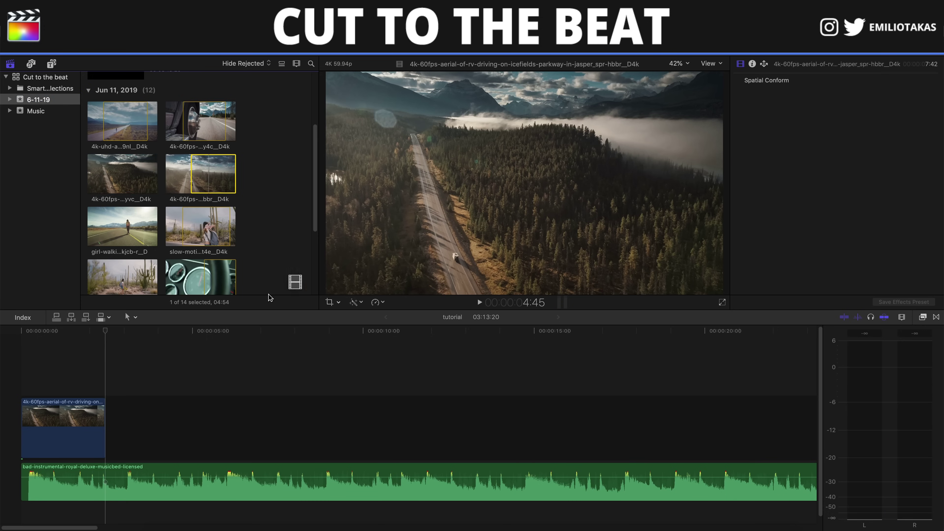
# Step: Add the Jasper aerial clip after the first shot, trim it to the next beat, then append the low-angle RV clip
pyautogui.moveTo(193, 331); pyautogui.dragTo(109, 388)
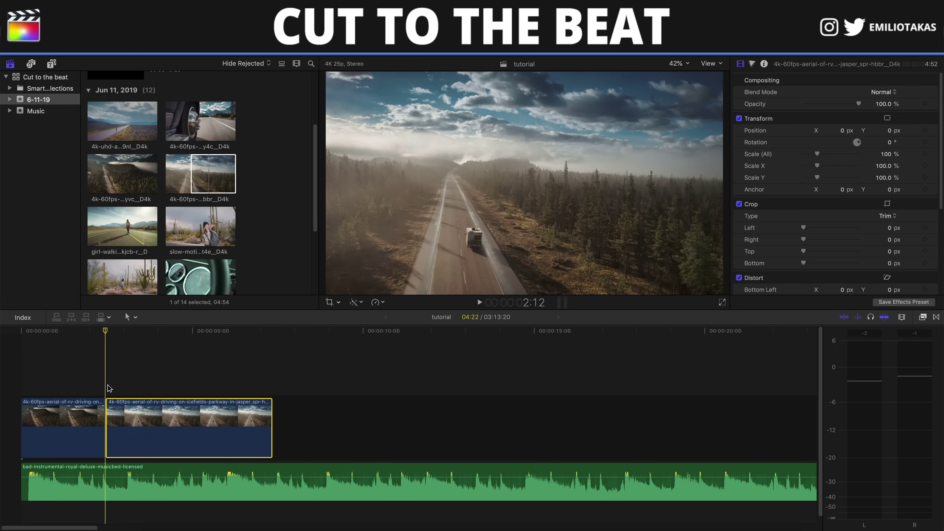
pyautogui.press('space')
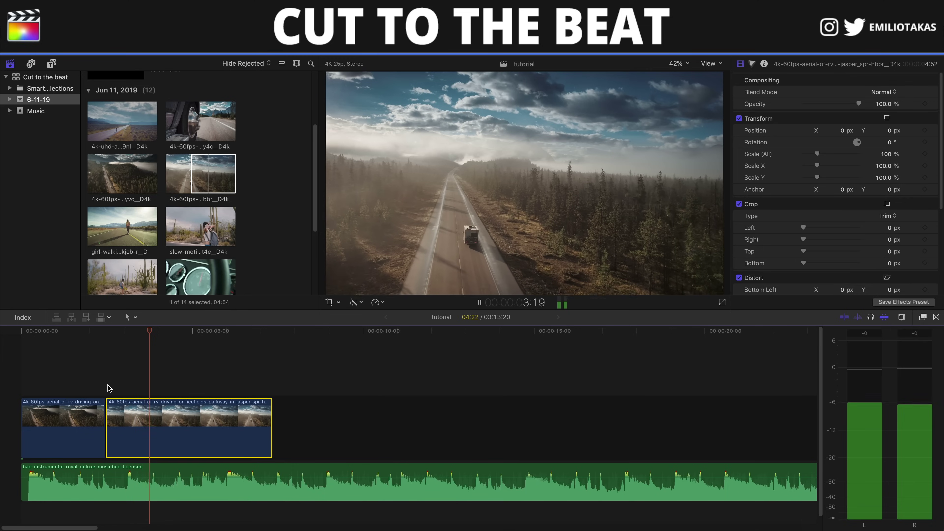
pyautogui.press('space')
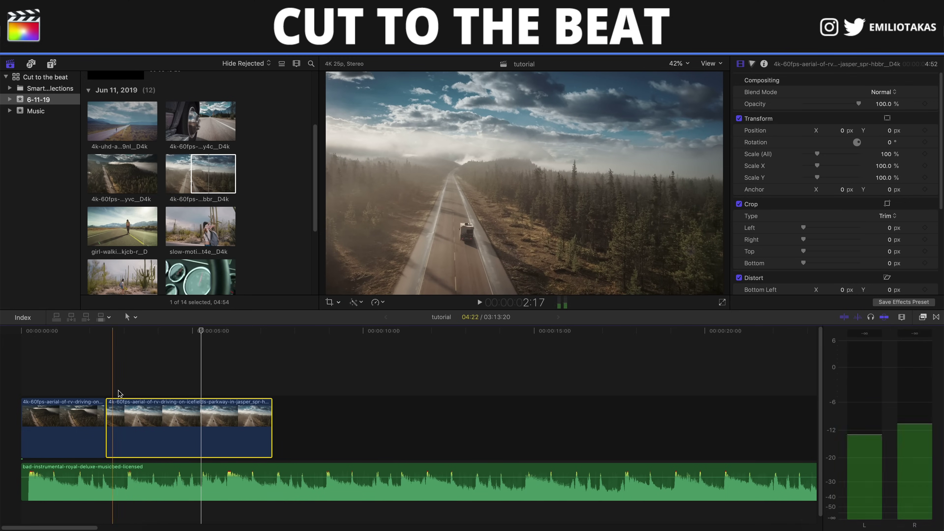
pyautogui.moveTo(269, 427); pyautogui.dragTo(201, 429)
pyautogui.moveTo(204, 121); pyautogui.dragTo(259, 423)
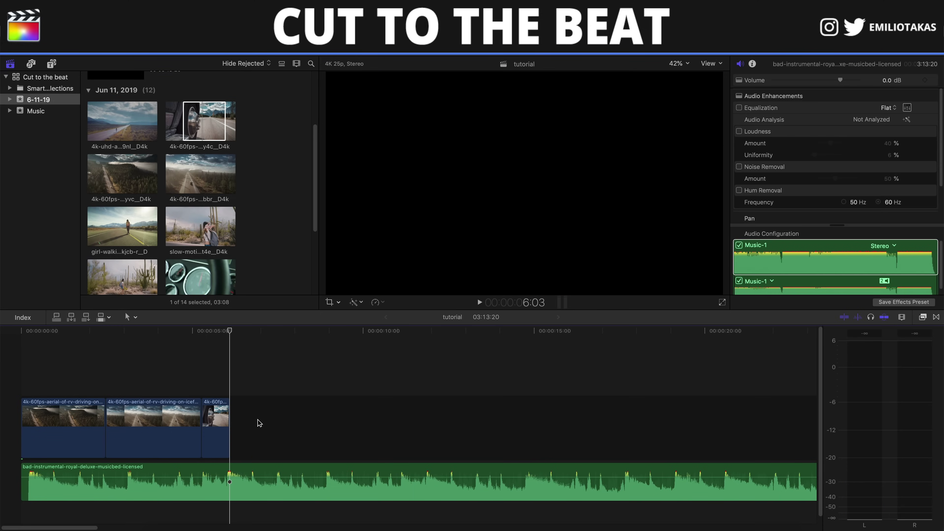